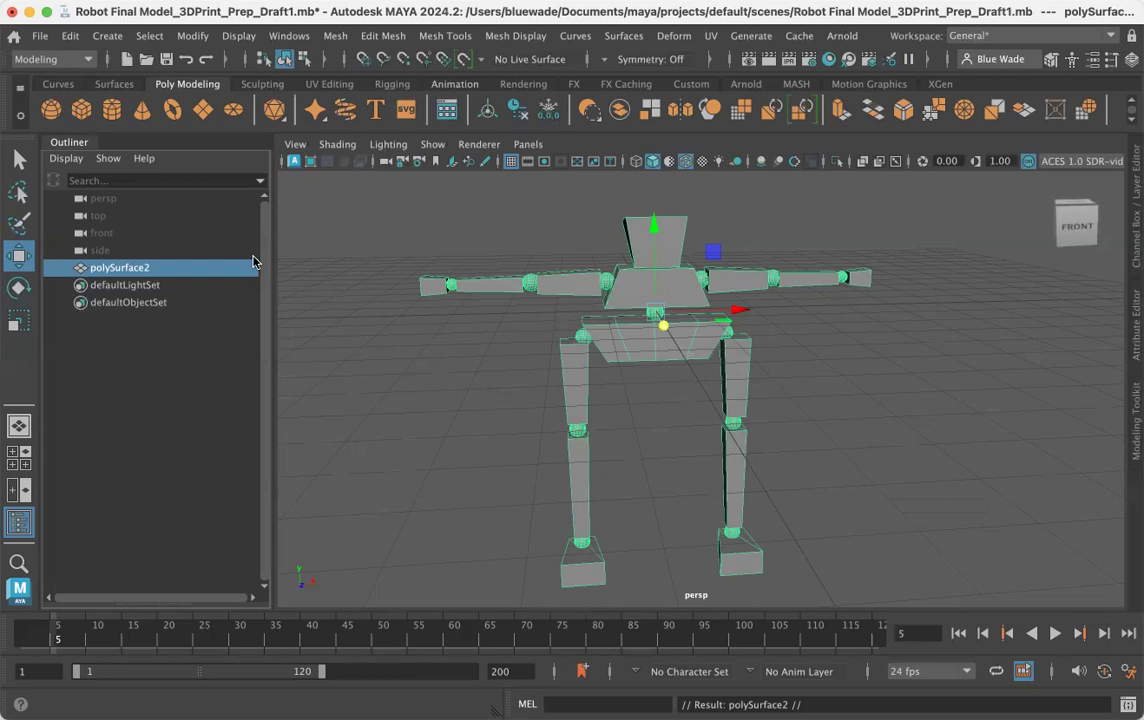
pyautogui.click(335, 37)
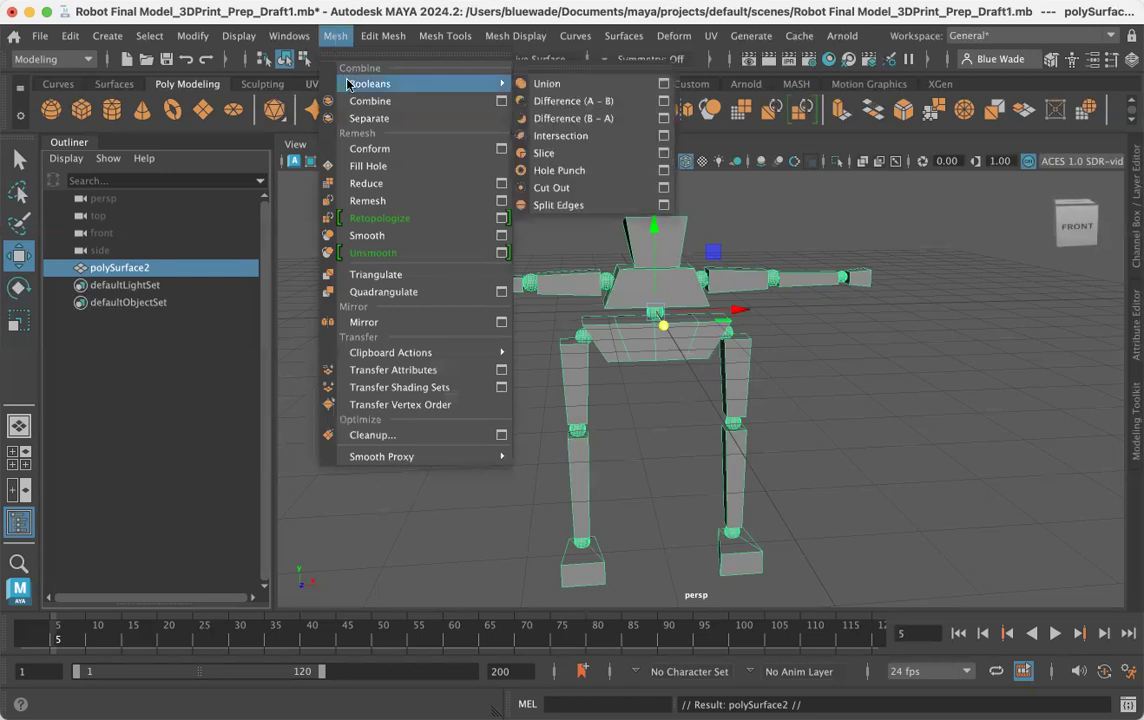
pyautogui.click(341, 38)
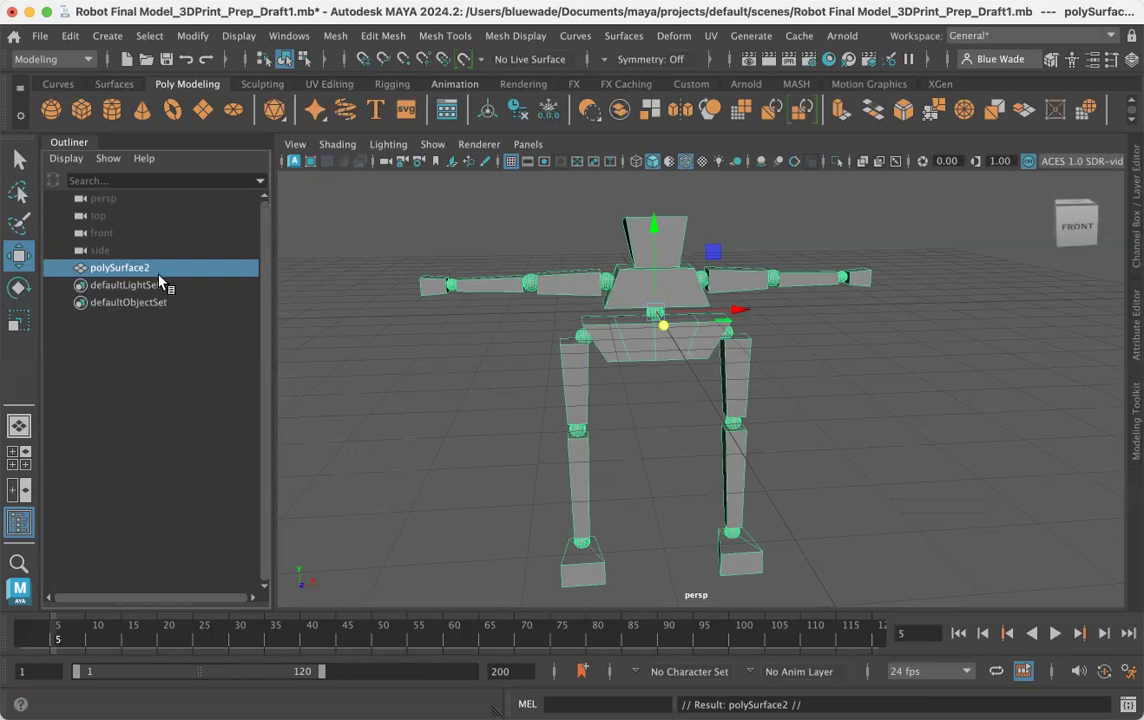
# Duplicate the robot mesh, place the copy beside it along X, and shift the original about 0.75 cm the opposite way
pyautogui.click(68, 37)
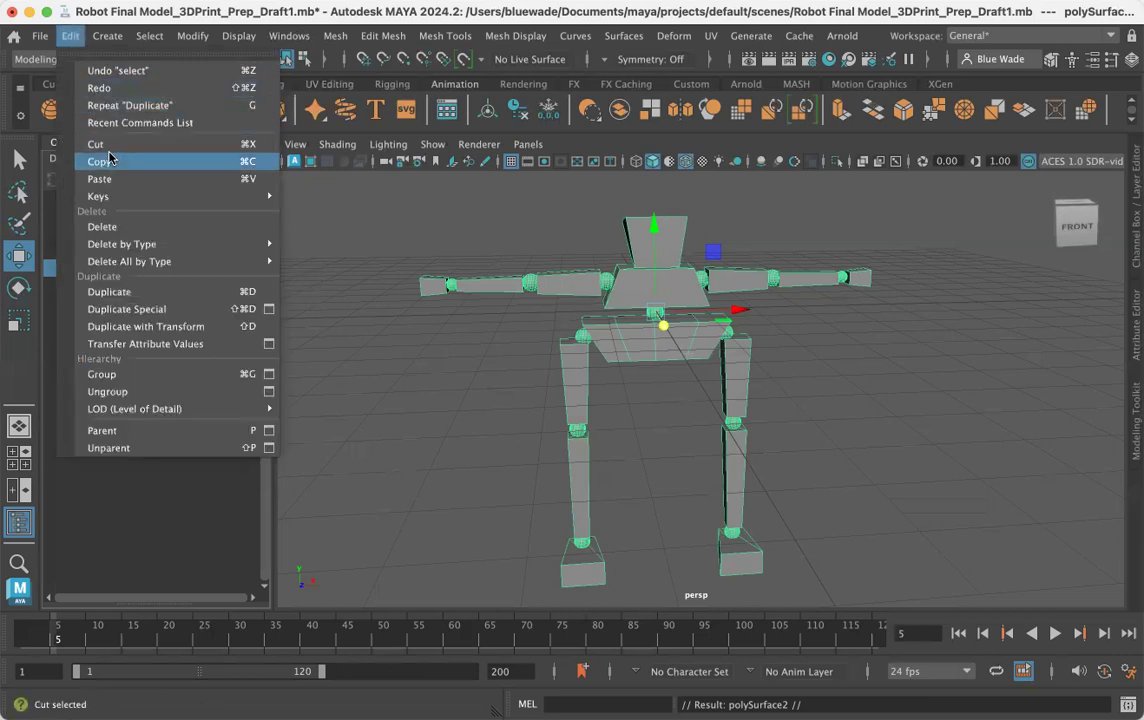
pyautogui.click(120, 291)
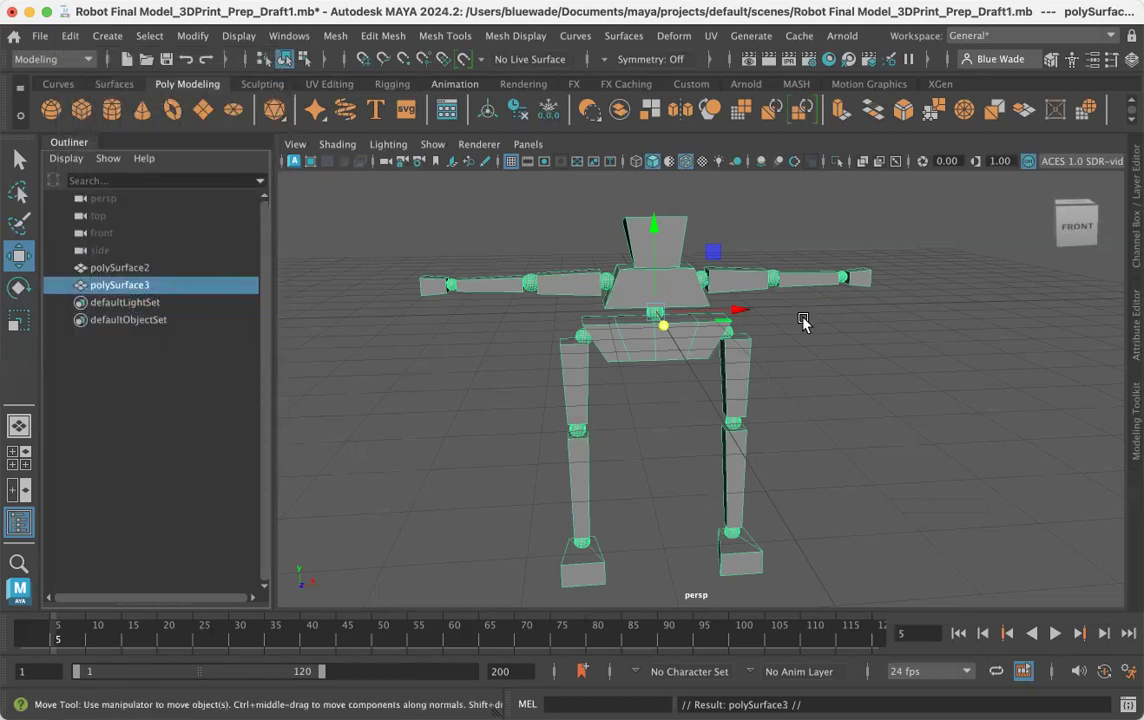
pyautogui.moveTo(742, 316); pyautogui.dragTo(1139, 309)
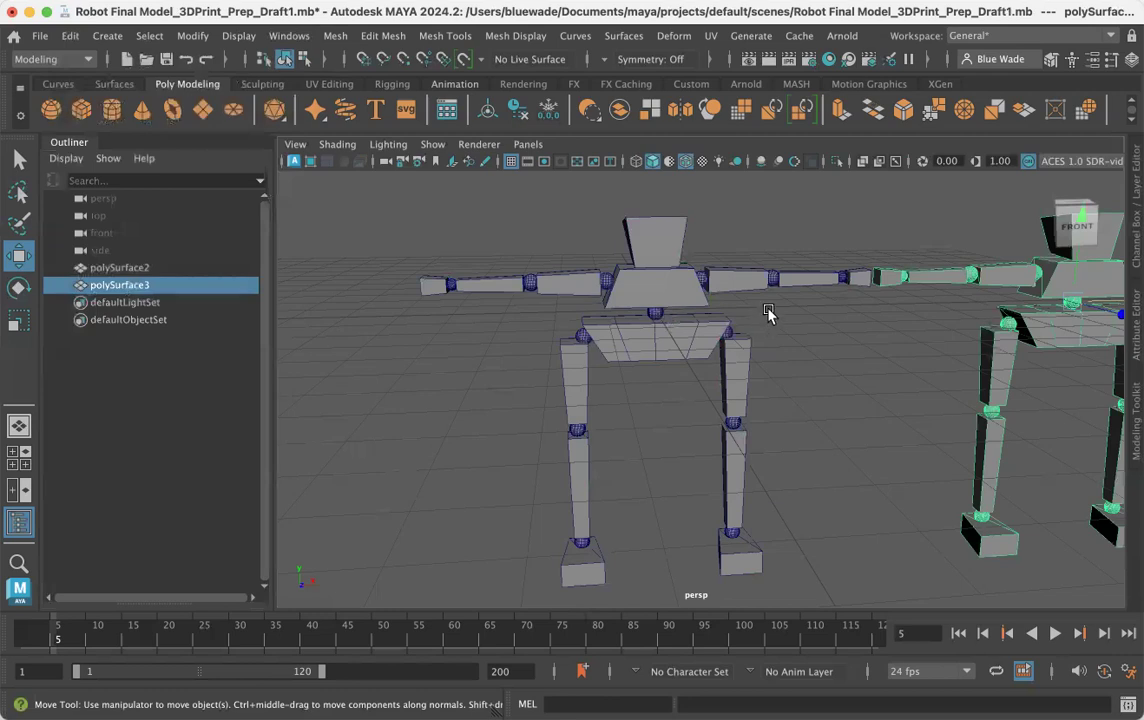
pyautogui.click(685, 292)
pyautogui.moveTo(740, 315); pyautogui.dragTo(714, 325)
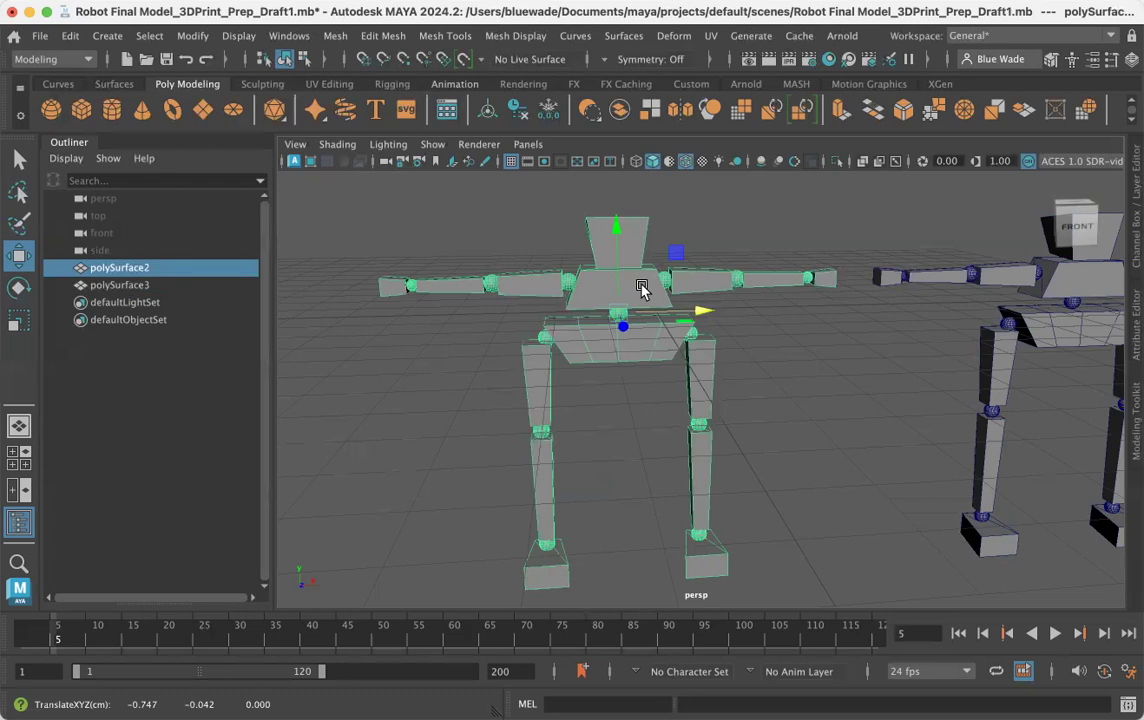
# Create a small polygon cube on the grid between the two robots
pyautogui.keyDown('alt'); pyautogui.moveTo(766, 345); pyautogui.dragTo(741, 293, button='middle'); pyautogui.keyUp('alt')
pyautogui.keyDown('alt'); pyautogui.moveTo(821, 348); pyautogui.dragTo(622, 340, button='right'); pyautogui.keyUp('alt')
pyautogui.keyDown('alt'); pyautogui.moveTo(618, 352); pyautogui.dragTo(642, 372); pyautogui.keyUp('alt')
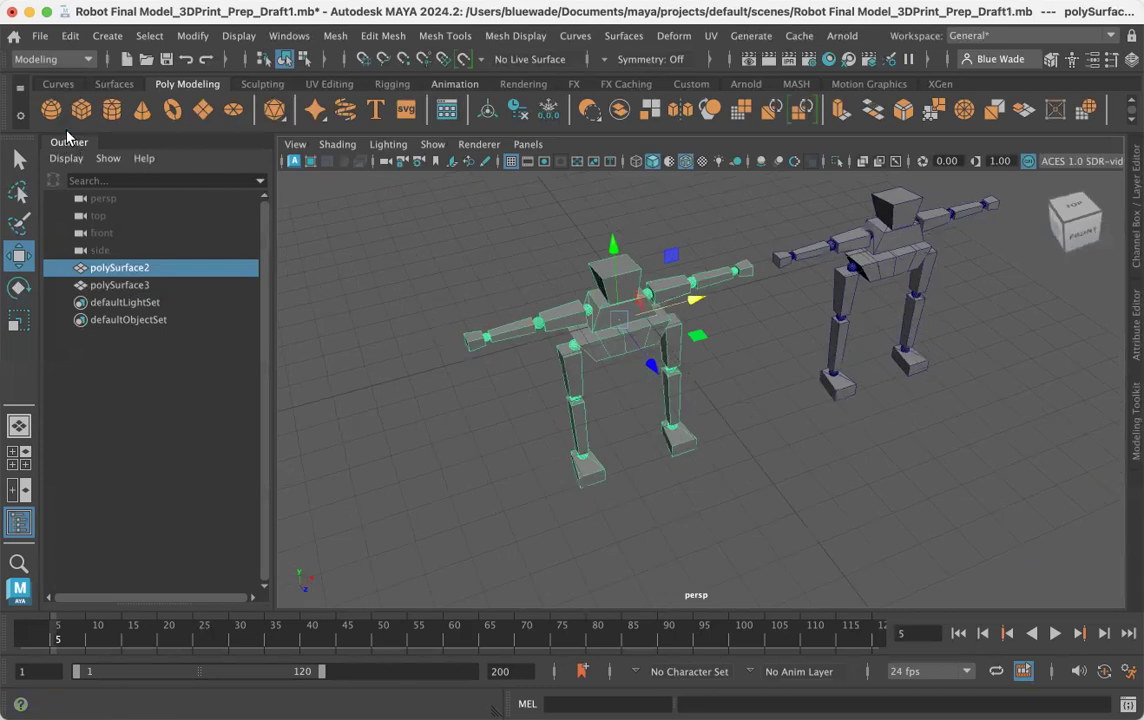
pyautogui.moveTo(676, 360); pyautogui.dragTo(721, 393)
# Reverse the normal of the cube's left face and return to object selection mode
pyautogui.moveTo(725, 360); pyautogui.dragTo(720, 297, button='right')
pyautogui.click(727, 390)
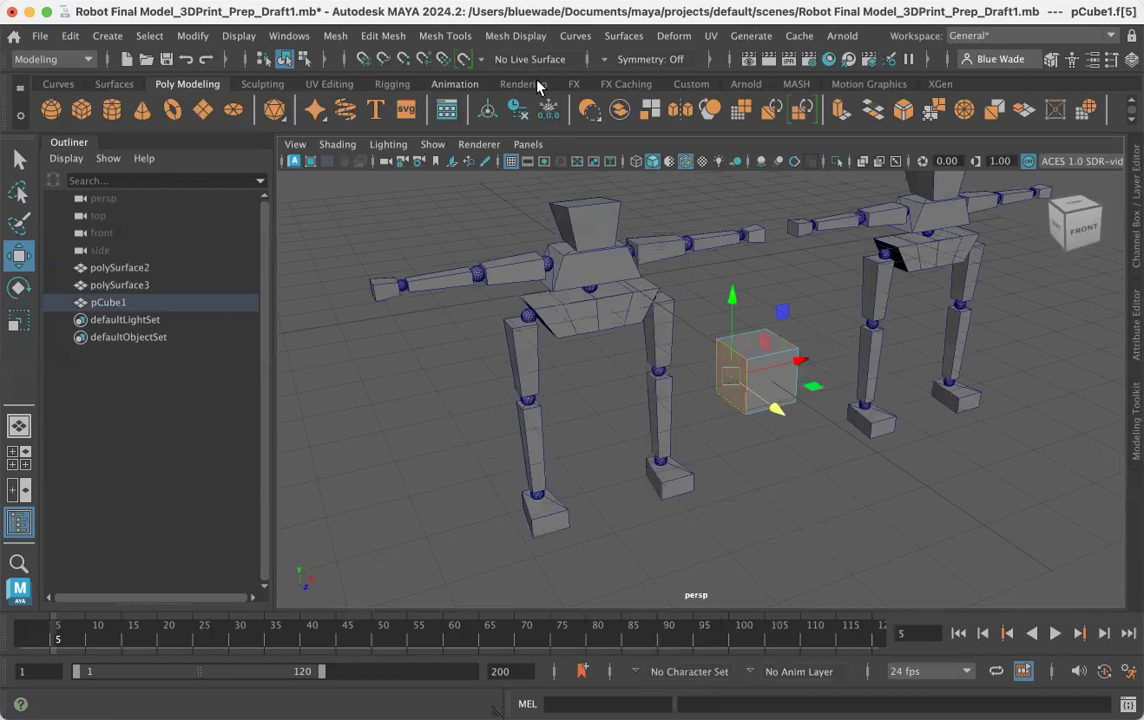
pyautogui.click(516, 36)
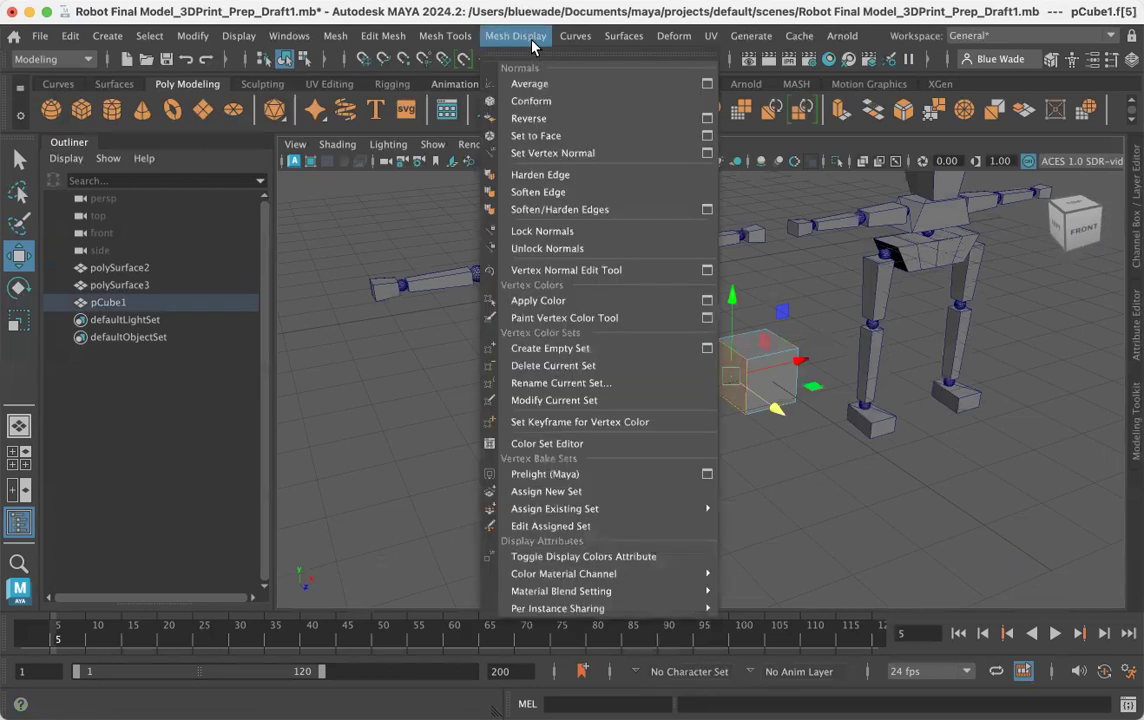
pyautogui.click(543, 121)
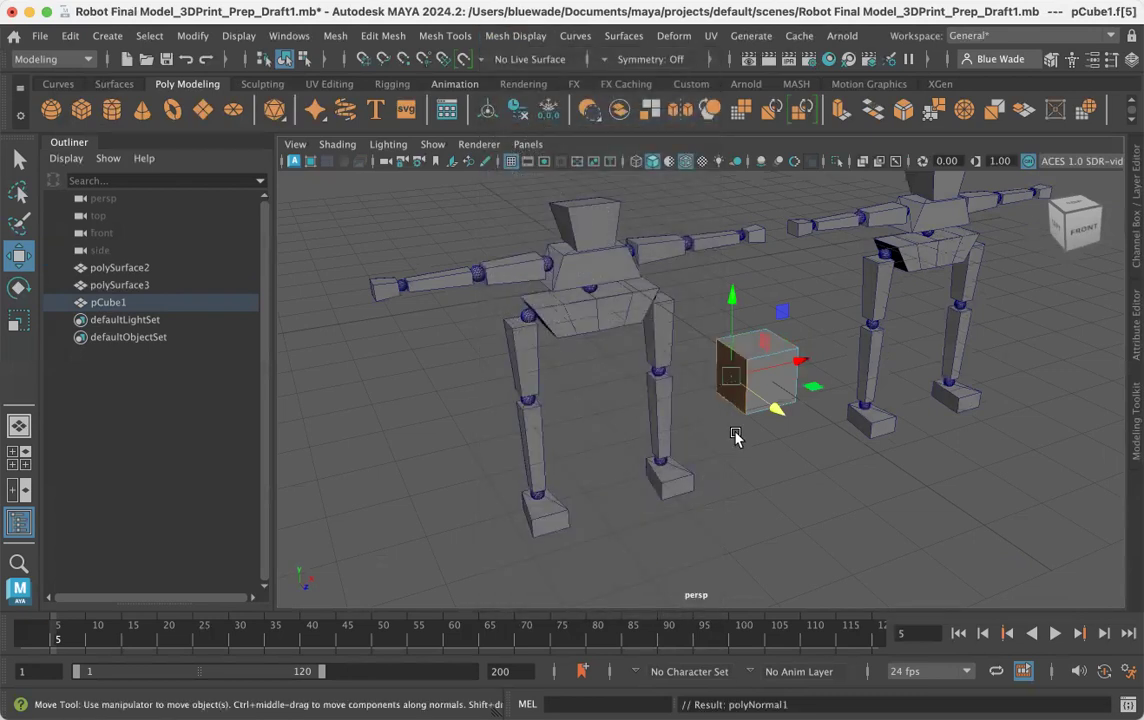
pyautogui.moveTo(776, 386); pyautogui.dragTo(835, 225, button='right')
# Examine the cube's reversed face from several angles and check the faces on the side of the robot's pelvis
pyautogui.keyDown('alt'); pyautogui.moveTo(746, 437); pyautogui.dragTo(1007, 430, button='right'); pyautogui.keyUp('alt')
pyautogui.keyDown('alt'); pyautogui.moveTo(1007, 430); pyautogui.dragTo(899, 314); pyautogui.keyUp('alt')
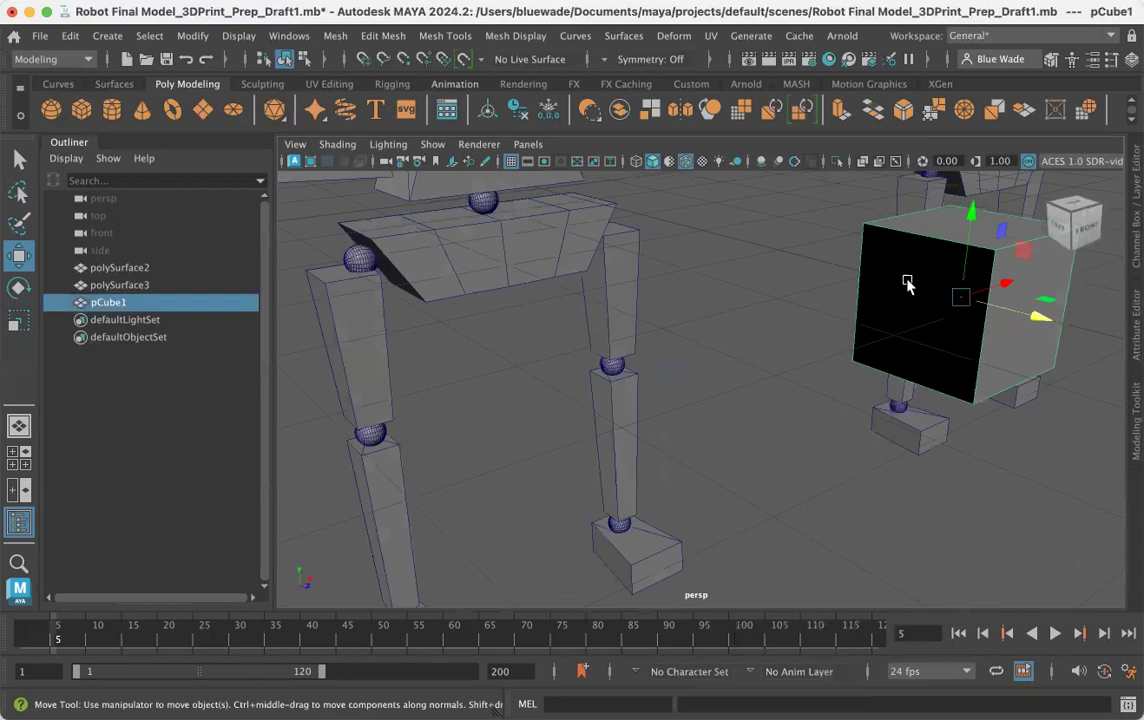
pyautogui.keyDown('alt'); pyautogui.moveTo(904, 289); pyautogui.dragTo(874, 290); pyautogui.keyUp('alt')
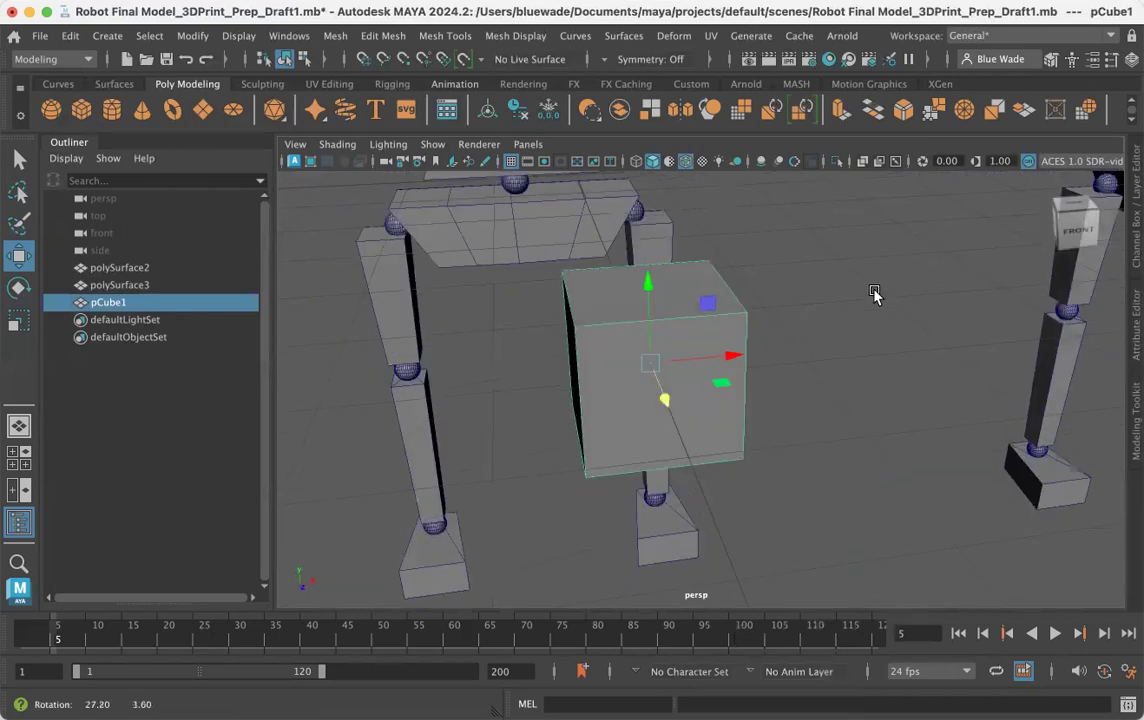
pyautogui.keyDown('alt'); pyautogui.moveTo(690, 375); pyautogui.dragTo(740, 378); pyautogui.keyUp('alt')
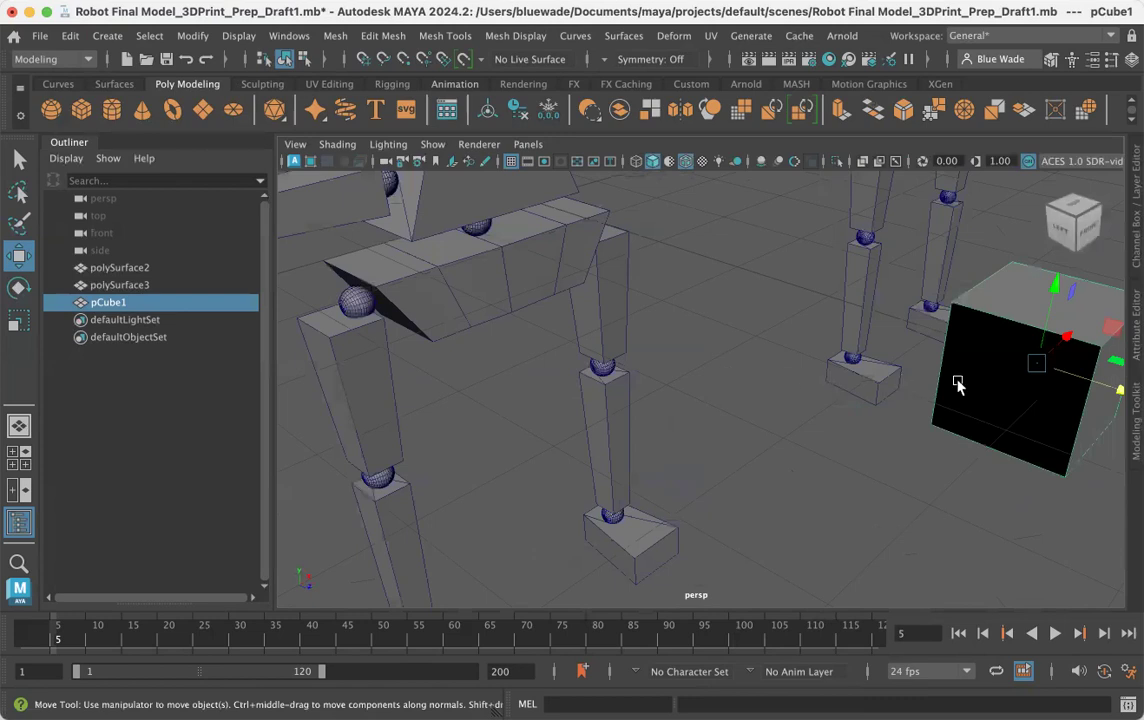
pyautogui.keyDown('alt'); pyautogui.moveTo(958, 383); pyautogui.dragTo(937, 334); pyautogui.keyUp('alt')
pyautogui.keyDown('alt'); pyautogui.moveTo(937, 334); pyautogui.dragTo(722, 488, button='right'); pyautogui.keyUp('alt')
pyautogui.keyDown('alt'); pyautogui.moveTo(712, 360); pyautogui.dragTo(707, 437, button='right'); pyautogui.keyUp('alt')
pyautogui.keyDown('alt'); pyautogui.moveTo(707, 437); pyautogui.dragTo(712, 422); pyautogui.keyUp('alt')
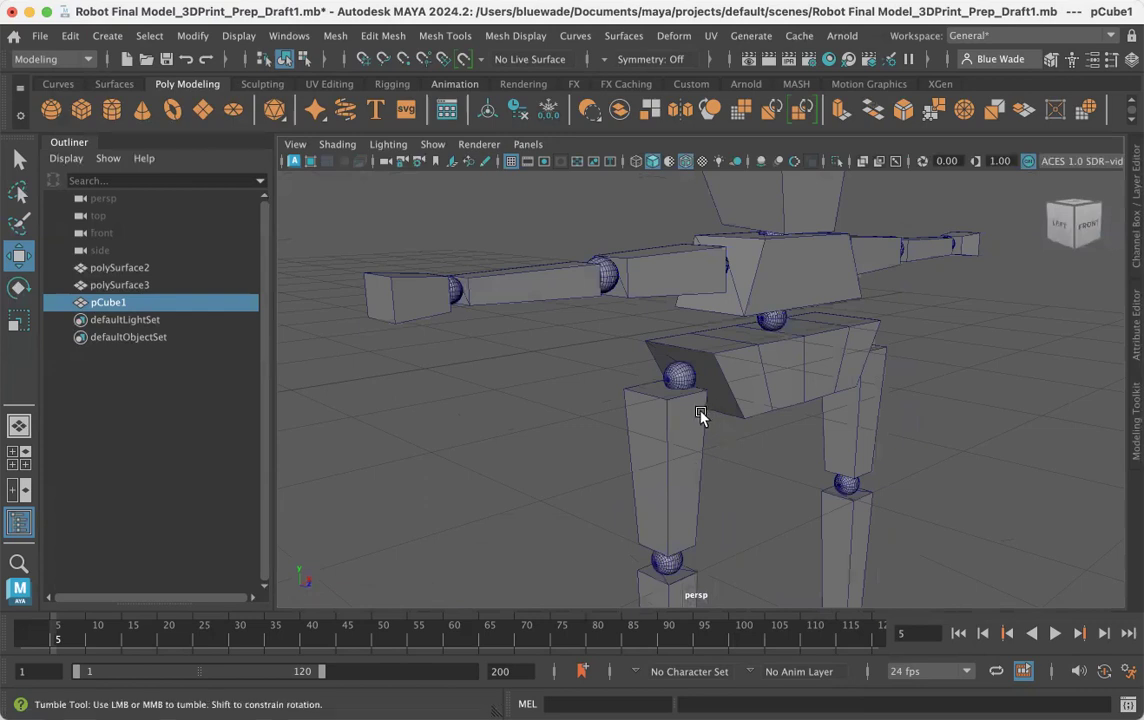
pyautogui.keyDown('alt'); pyautogui.moveTo(700, 415); pyautogui.dragTo(675, 427); pyautogui.keyUp('alt')
pyautogui.keyDown('alt'); pyautogui.moveTo(866, 323); pyautogui.dragTo(715, 396); pyautogui.keyUp('alt')
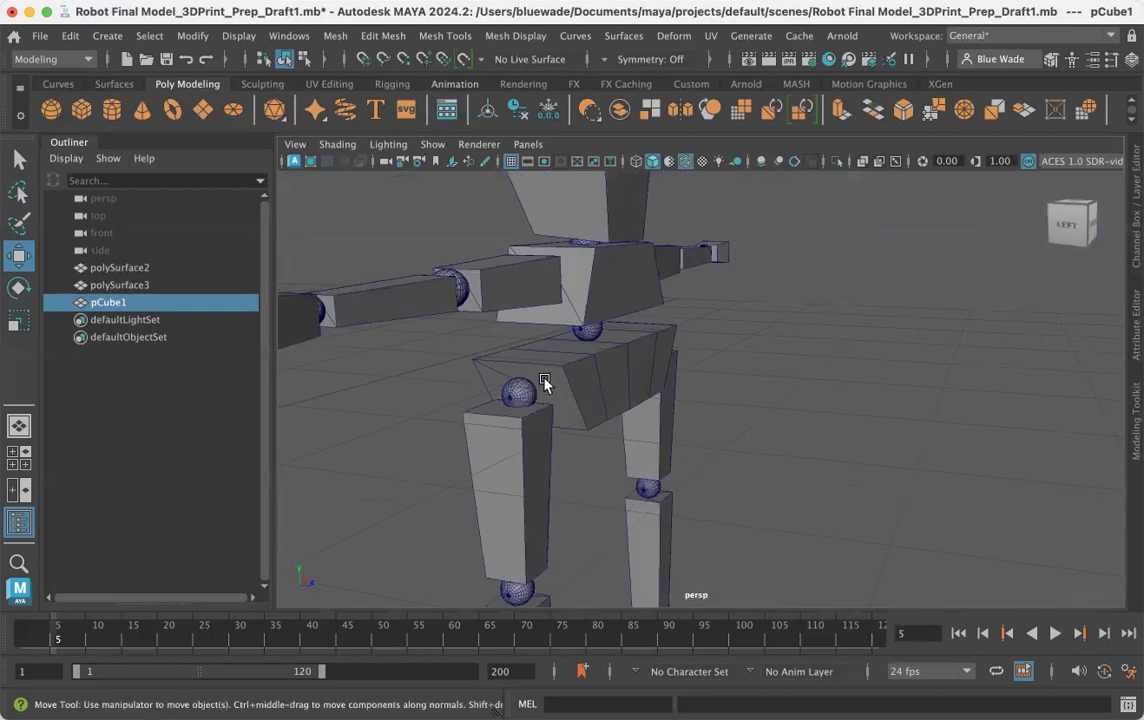
pyautogui.keyDown('alt'); pyautogui.moveTo(544, 384); pyautogui.dragTo(598, 414); pyautogui.keyUp('alt')
# Compare the cube's reversed face with the side faces of the second robot
pyautogui.keyDown('alt'); pyautogui.moveTo(501, 428); pyautogui.dragTo(330, 379, button='right'); pyautogui.keyUp('alt')
pyautogui.keyDown('alt'); pyautogui.moveTo(763, 465); pyautogui.dragTo(732, 473); pyautogui.keyUp('alt')
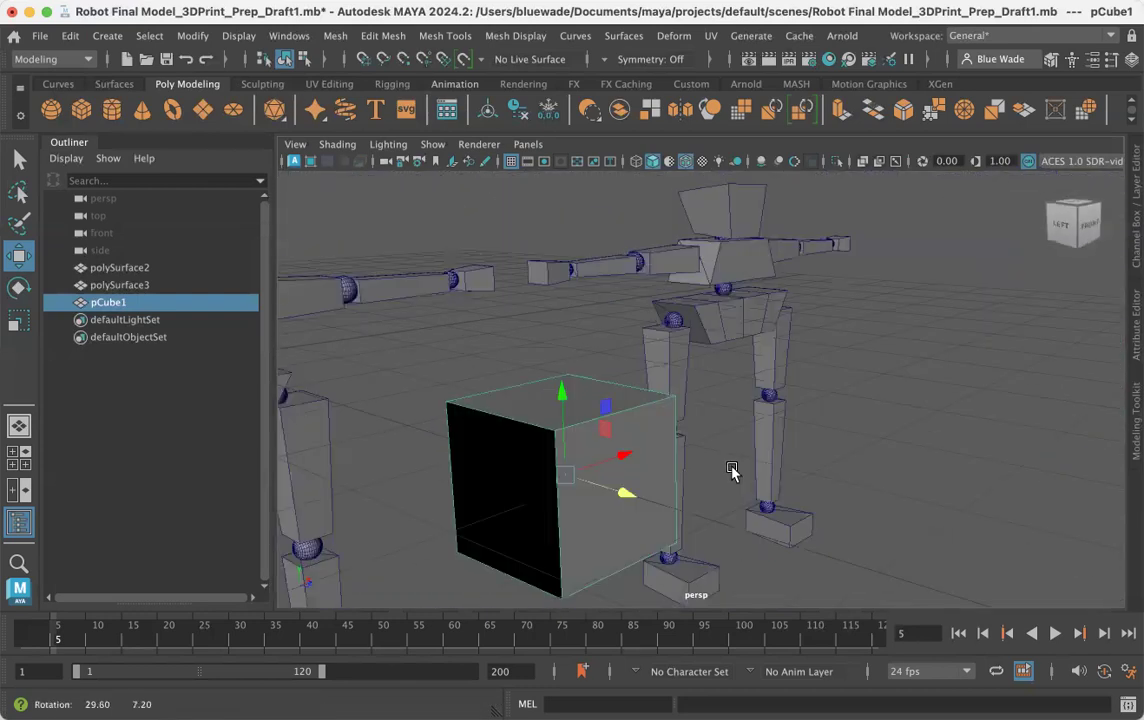
pyautogui.moveTo(508, 470)
pyautogui.keyDown('alt'); pyautogui.mouseDown()
pyautogui.moveTo(498, 467)
pyautogui.moveTo(528, 472)
pyautogui.mouseUp(); pyautogui.keyUp('alt')
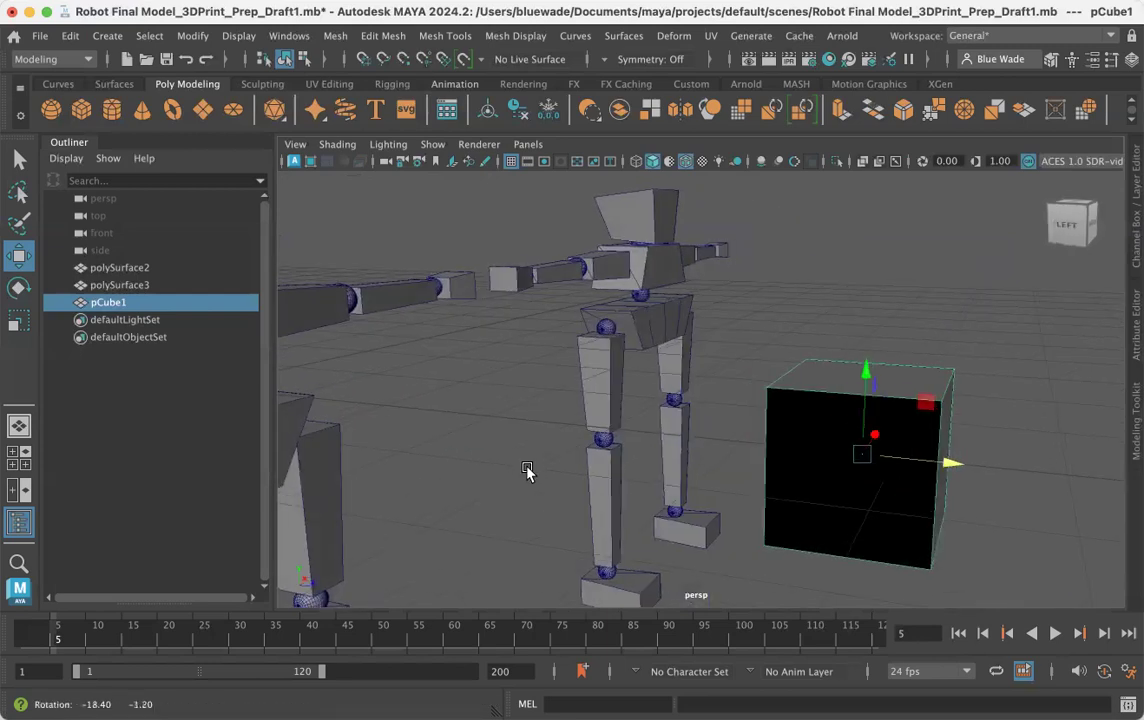
pyautogui.keyDown('alt'); pyautogui.moveTo(835, 434); pyautogui.dragTo(788, 432, button='right'); pyautogui.keyUp('alt')
pyautogui.keyDown('alt'); pyautogui.moveTo(788, 432); pyautogui.dragTo(706, 430, button='middle'); pyautogui.keyUp('alt')
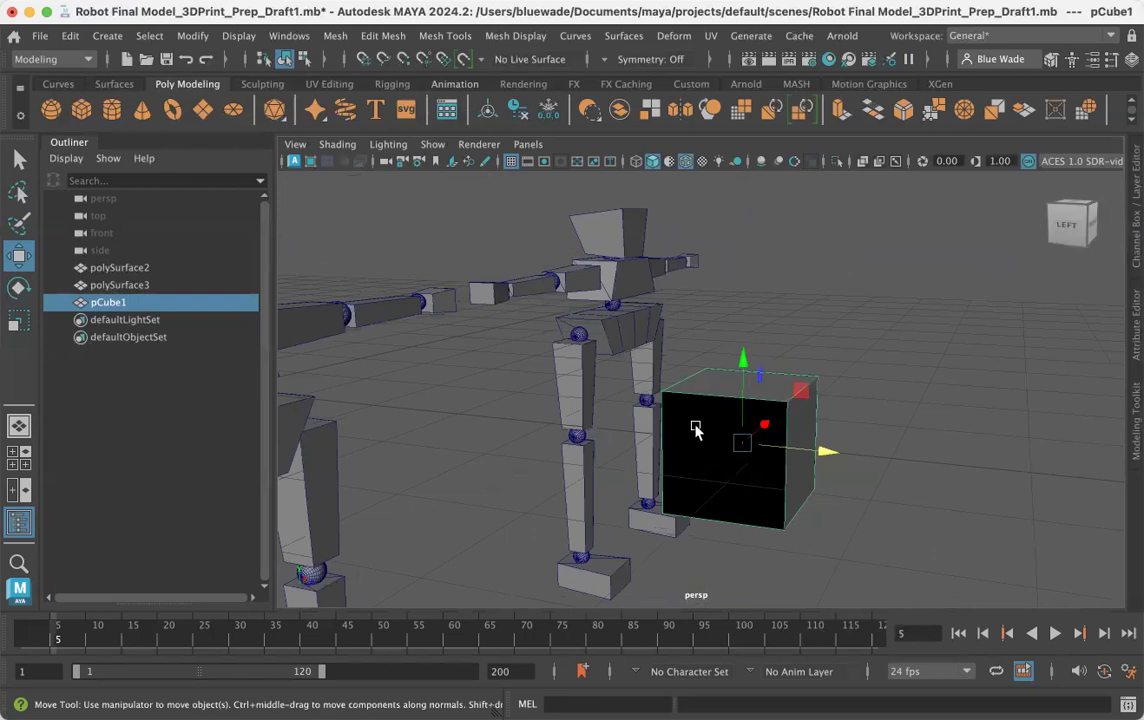
pyautogui.keyDown('alt'); pyautogui.moveTo(567, 283); pyautogui.dragTo(684, 273, button='middle'); pyautogui.keyUp('alt')
pyautogui.keyDown('alt'); pyautogui.moveTo(722, 314); pyautogui.dragTo(633, 335, button='right'); pyautogui.keyUp('alt')
pyautogui.keyDown('alt'); pyautogui.moveTo(633, 335); pyautogui.dragTo(626, 342); pyautogui.keyUp('alt')
pyautogui.keyDown('alt'); pyautogui.moveTo(626, 332); pyautogui.dragTo(766, 304, button='middle'); pyautogui.keyUp('alt')
pyautogui.keyDown('alt'); pyautogui.moveTo(695, 345); pyautogui.dragTo(651, 352); pyautogui.keyUp('alt')
# Turn on the face normals display for the cube
pyautogui.moveTo(849, 400); pyautogui.dragTo(925, 216, button='right')
pyautogui.click(873, 406)
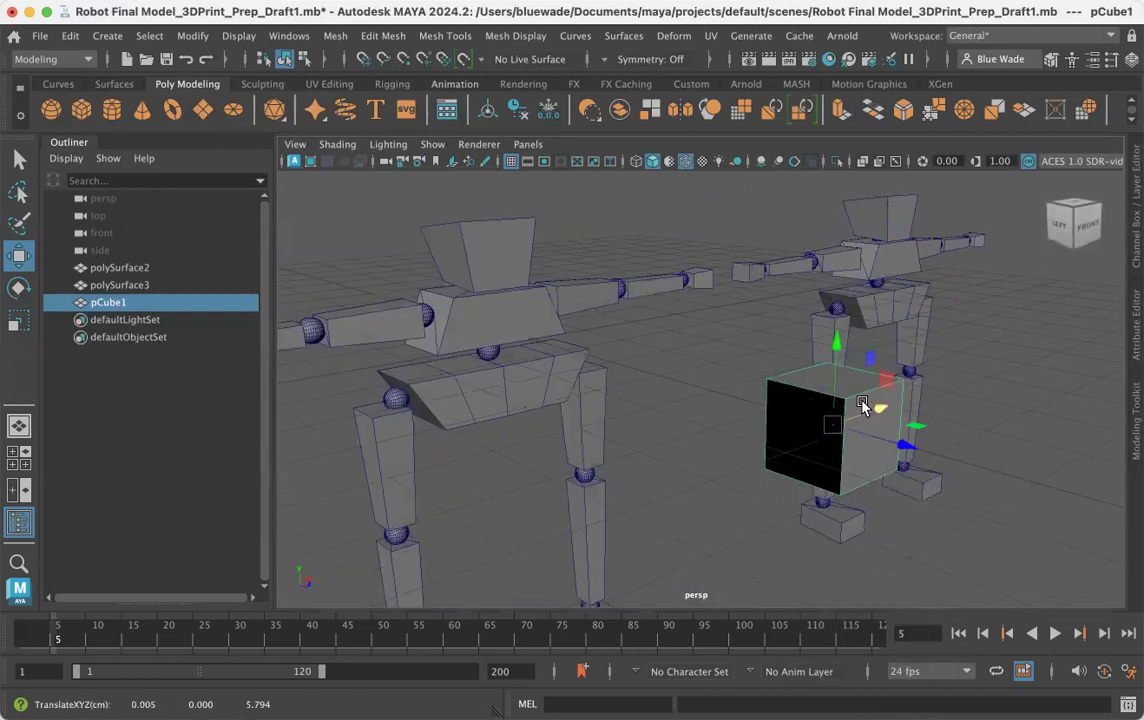
pyautogui.click(233, 37)
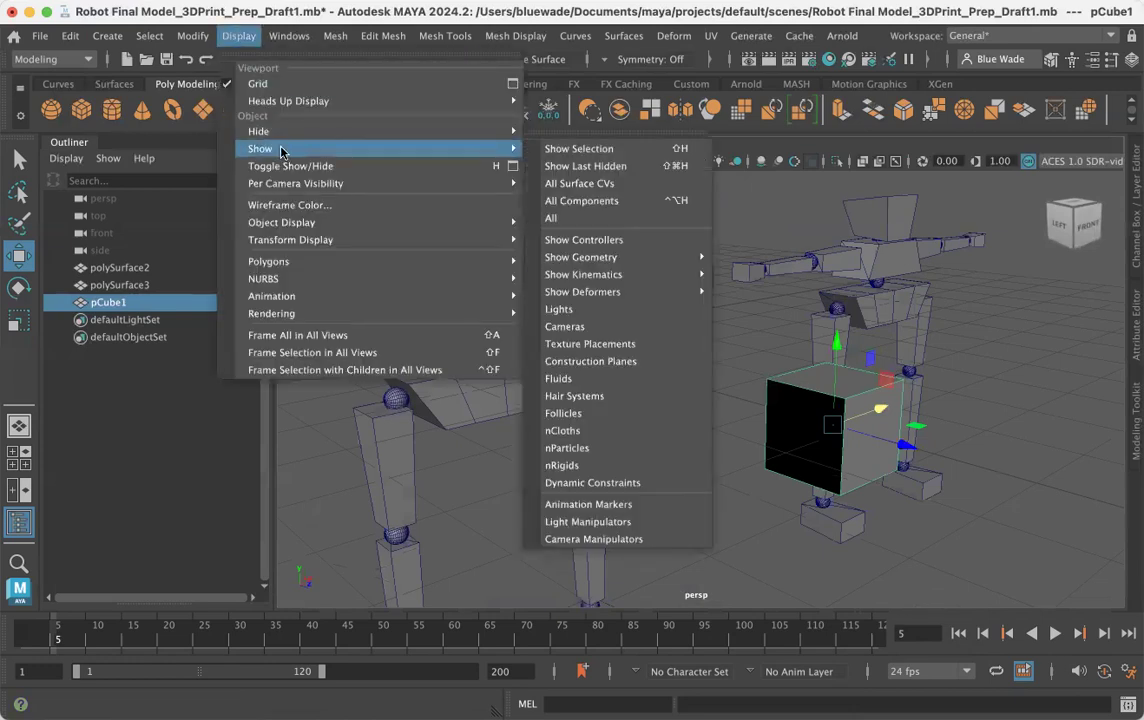
pyautogui.moveTo(319, 266)
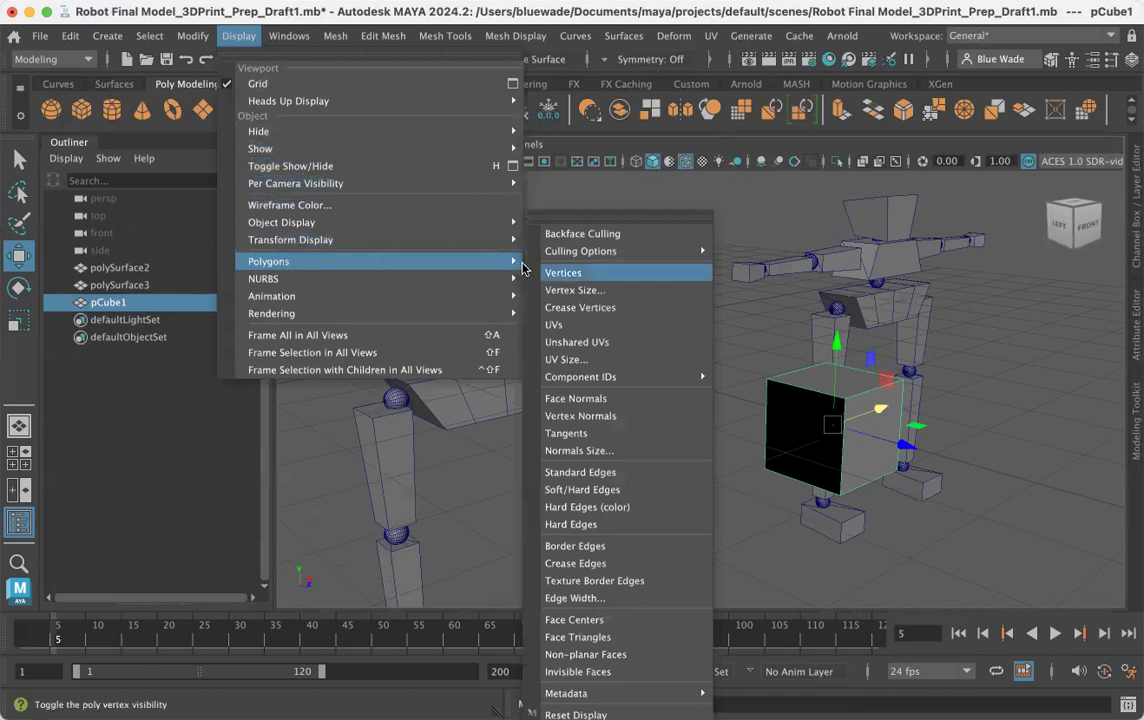
pyautogui.moveTo(562, 378)
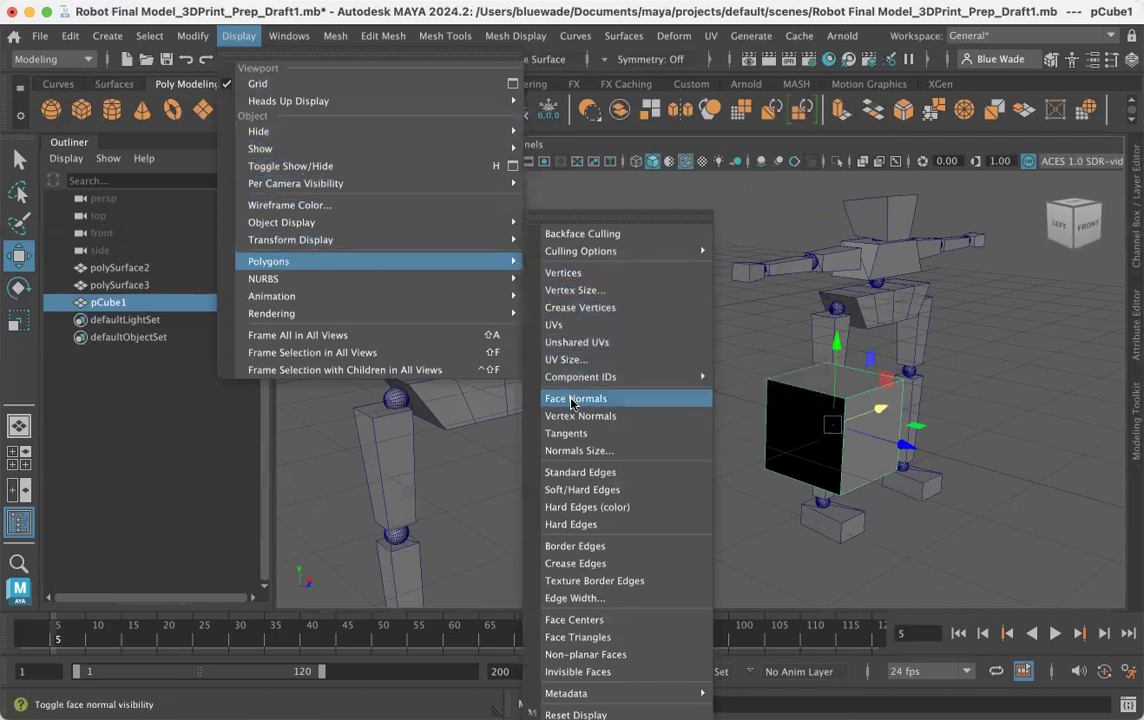
pyautogui.click(646, 399)
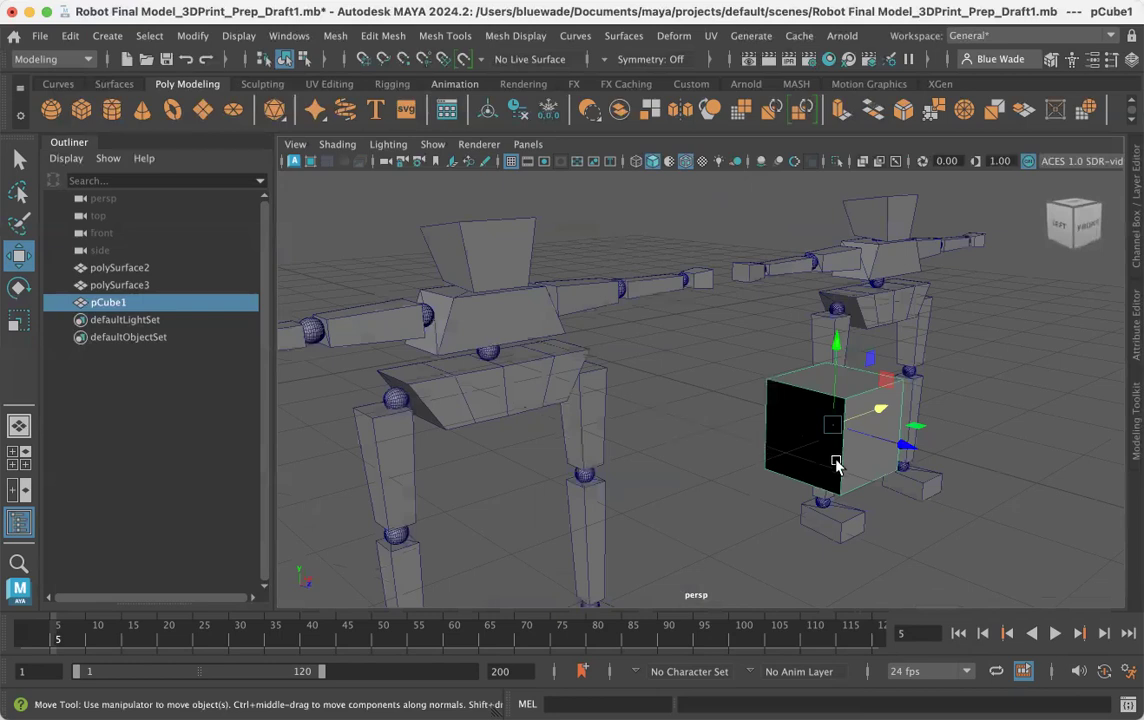
pyautogui.moveTo(836, 463); pyautogui.dragTo(899, 223, button='right')
# Activate the Select tool and examine the normal lines on the cube's correctly oriented faces
pyautogui.keyDown('alt'); pyautogui.moveTo(838, 475); pyautogui.dragTo(825, 482); pyautogui.keyUp('alt')
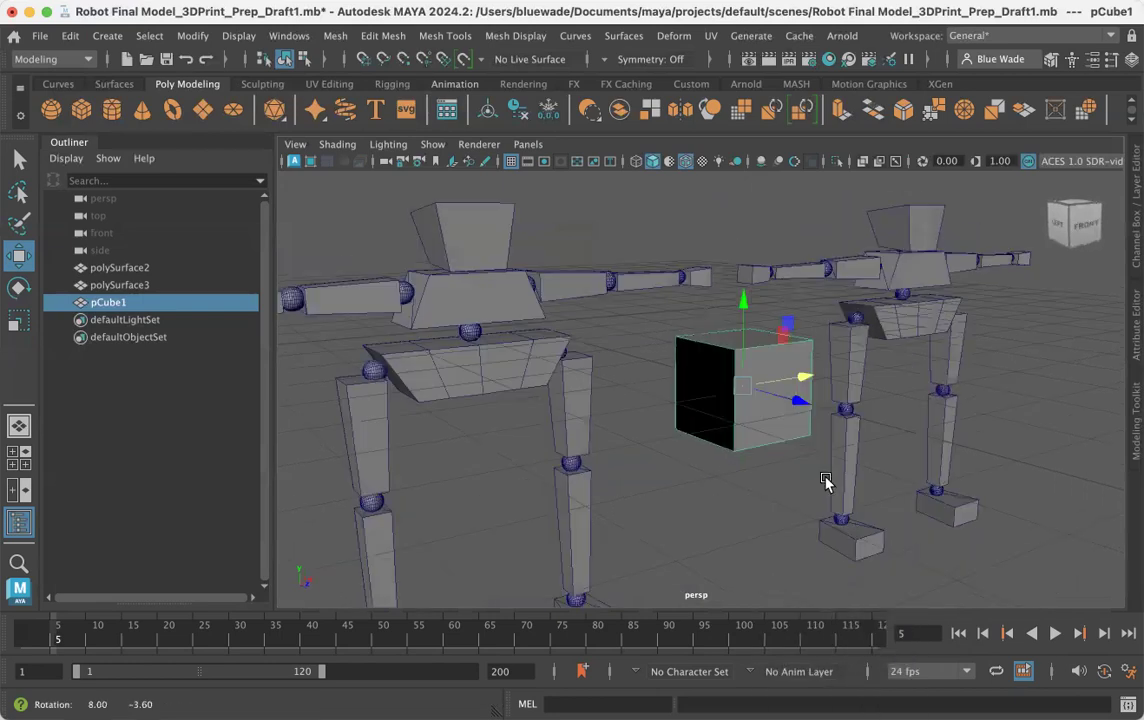
pyautogui.keyDown('alt'); pyautogui.moveTo(770, 426); pyautogui.dragTo(728, 421); pyautogui.keyUp('alt')
pyautogui.keyDown('alt'); pyautogui.moveTo(707, 363); pyautogui.dragTo(549, 365); pyautogui.keyUp('alt')
pyautogui.keyDown('alt'); pyautogui.moveTo(549, 365); pyautogui.dragTo(629, 349, button='right'); pyautogui.keyUp('alt')
pyautogui.keyDown('alt'); pyautogui.moveTo(629, 349); pyautogui.dragTo(799, 368); pyautogui.keyUp('alt')
pyautogui.keyDown('alt'); pyautogui.moveTo(577, 396); pyautogui.dragTo(595, 402); pyautogui.keyUp('alt')
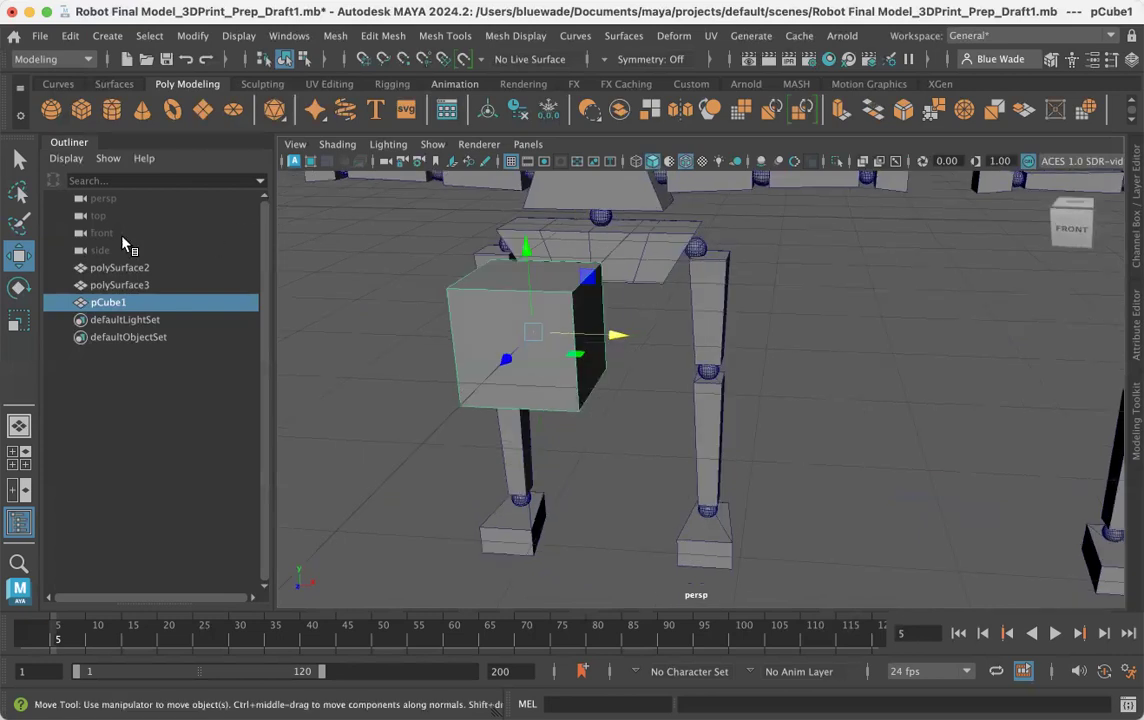
pyautogui.click(18, 159)
pyautogui.keyDown('alt'); pyautogui.moveTo(467, 350); pyautogui.dragTo(627, 257); pyautogui.keyUp('alt')
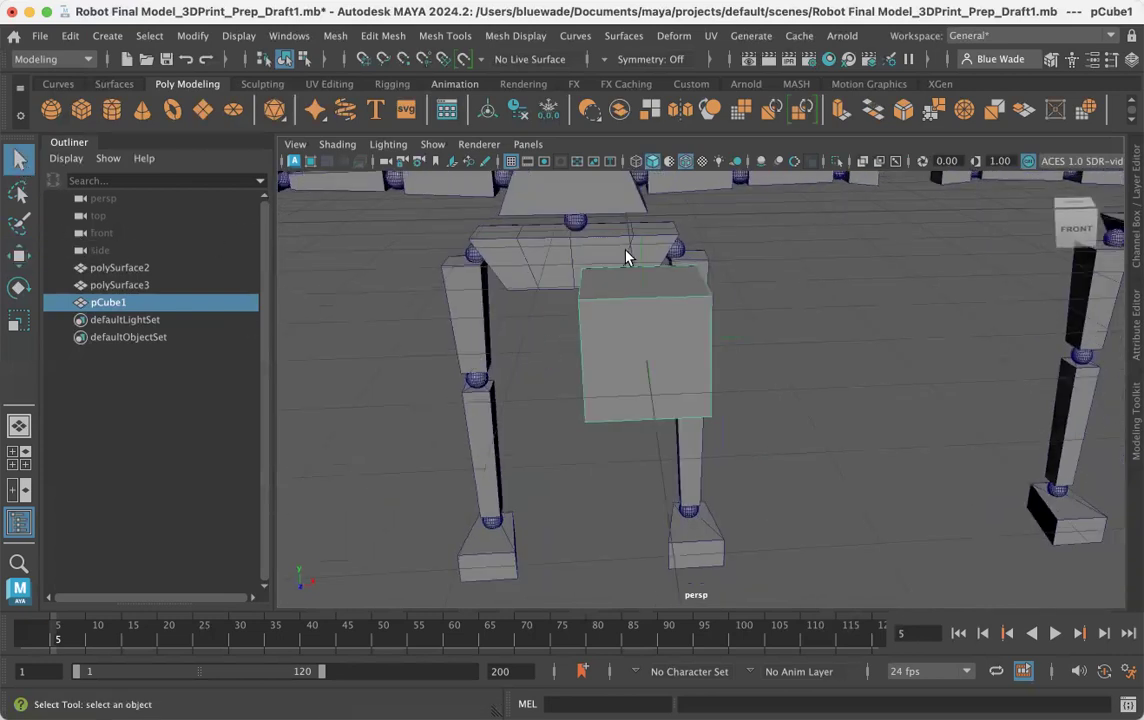
pyautogui.keyDown('alt'); pyautogui.moveTo(640, 372); pyautogui.dragTo(709, 278); pyautogui.keyUp('alt')
pyautogui.keyDown('alt'); pyautogui.moveTo(792, 297); pyautogui.dragTo(794, 296); pyautogui.keyUp('alt')
pyautogui.keyDown('alt'); pyautogui.moveTo(794, 296); pyautogui.dragTo(858, 296, button='right'); pyautogui.keyUp('alt')
pyautogui.keyDown('alt'); pyautogui.moveTo(858, 296); pyautogui.dragTo(794, 346, button='middle'); pyautogui.keyUp('alt')
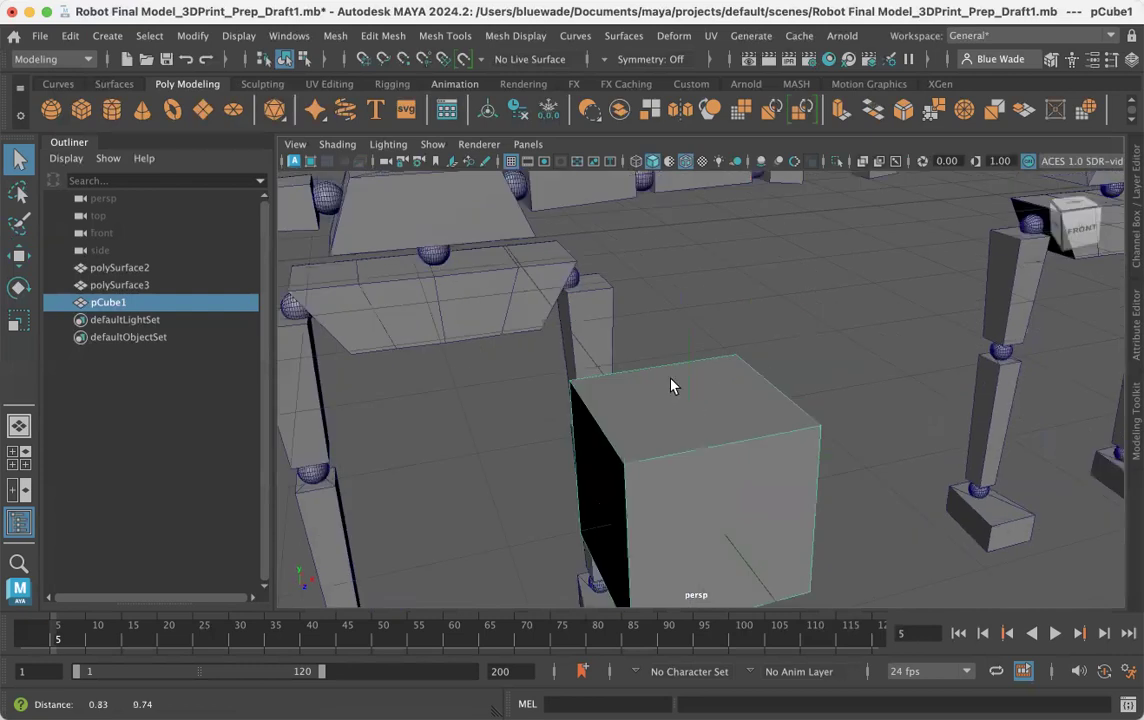
pyautogui.keyDown('alt'); pyautogui.moveTo(682, 419); pyautogui.dragTo(620, 415); pyautogui.keyUp('alt')
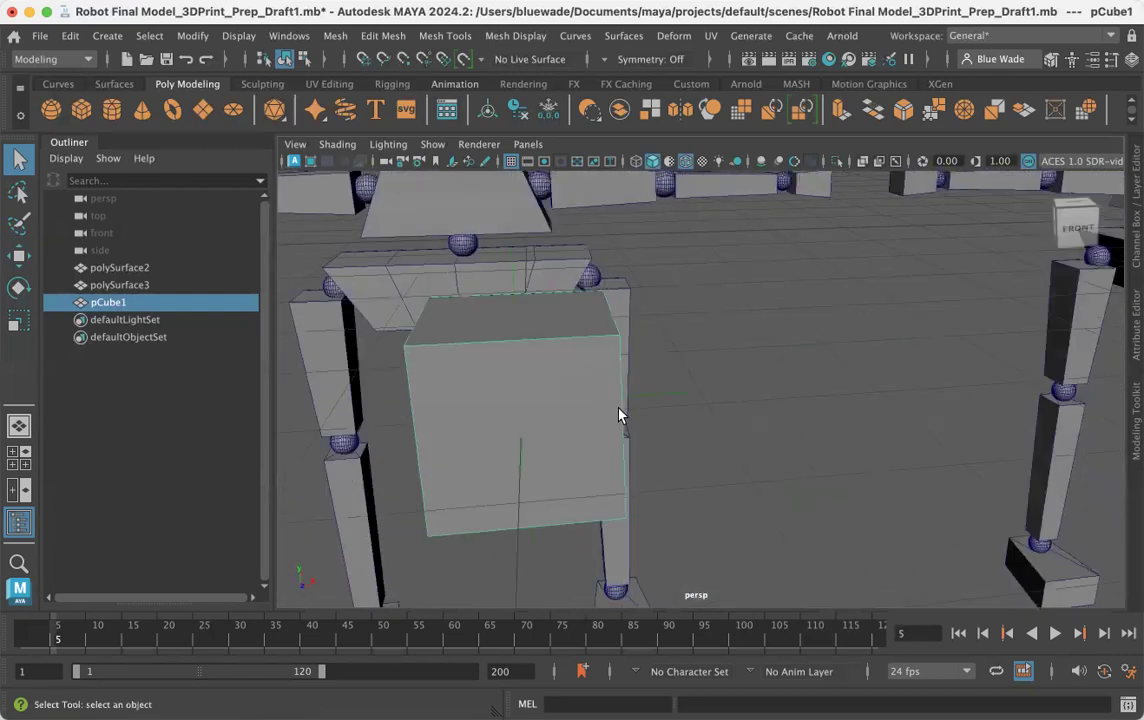
# Examine the cube's reversed face up close and look inside the cube for the direction of its normal
pyautogui.keyDown('alt'); pyautogui.moveTo(590, 483); pyautogui.dragTo(654, 452); pyautogui.keyUp('alt')
pyautogui.keyDown('alt'); pyautogui.moveTo(654, 452); pyautogui.dragTo(648, 446, button='middle'); pyautogui.keyUp('alt')
pyautogui.keyDown('alt'); pyautogui.moveTo(648, 446); pyautogui.dragTo(720, 425); pyautogui.keyUp('alt')
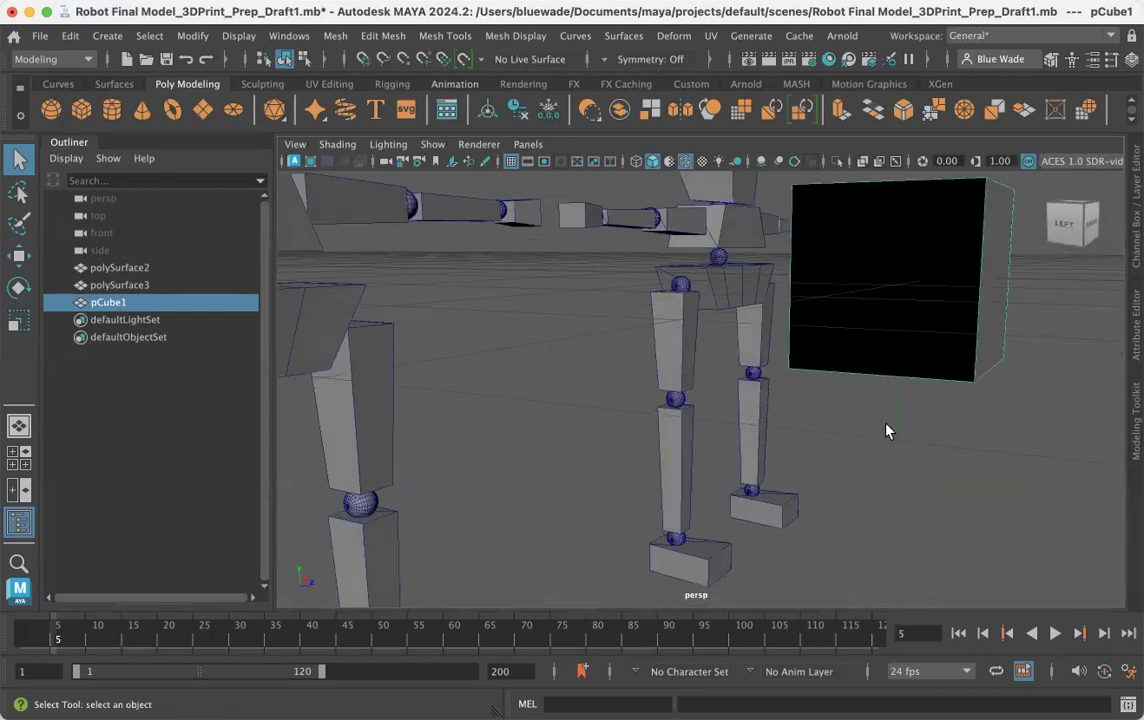
pyautogui.keyDown('alt'); pyautogui.moveTo(887, 431); pyautogui.dragTo(881, 424); pyautogui.keyUp('alt')
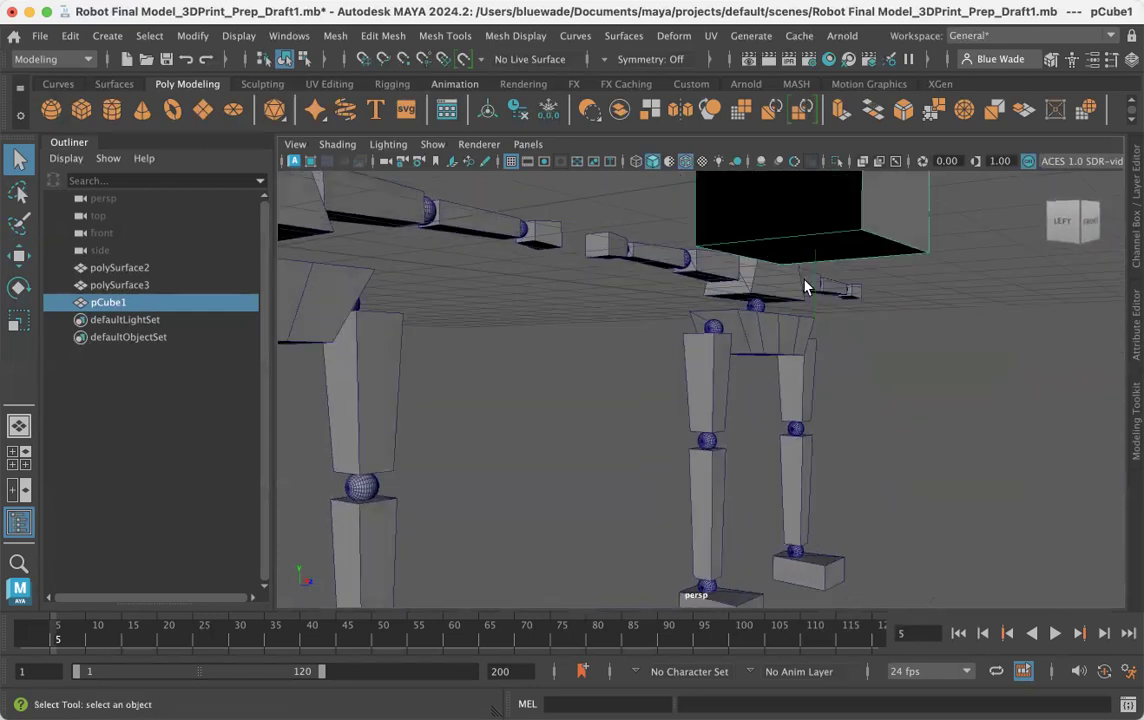
pyautogui.keyDown('alt'); pyautogui.moveTo(795, 289); pyautogui.dragTo(799, 368); pyautogui.keyUp('alt')
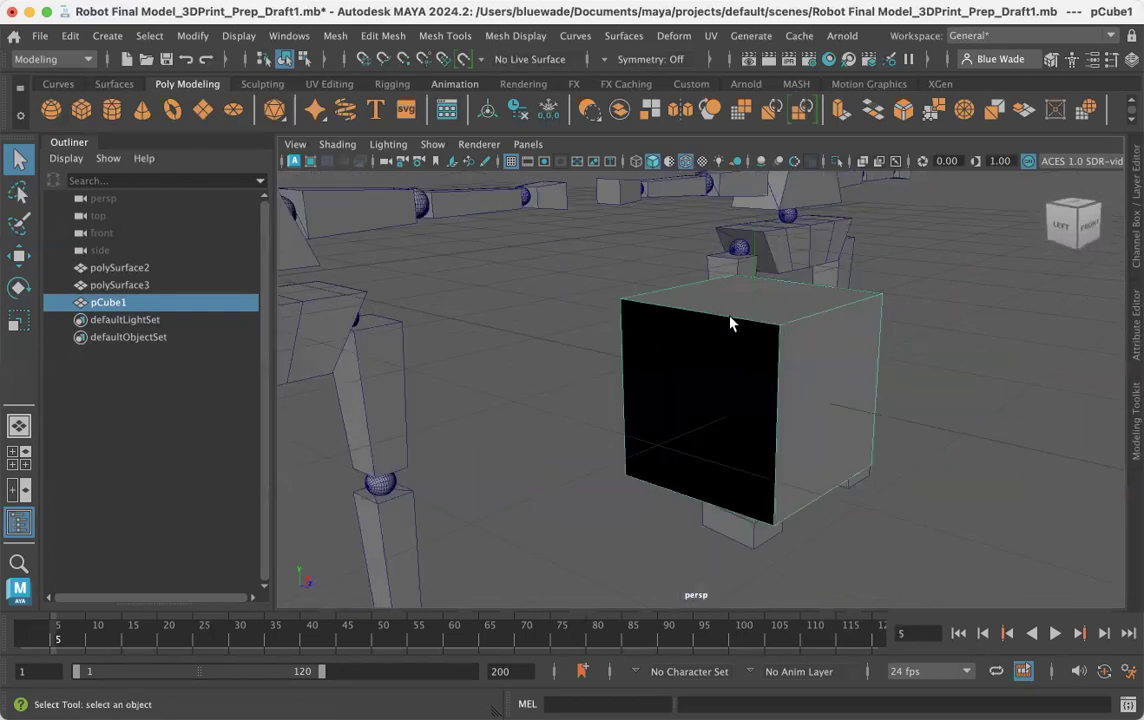
pyautogui.keyDown('alt'); pyautogui.moveTo(704, 367); pyautogui.dragTo(726, 388); pyautogui.keyUp('alt')
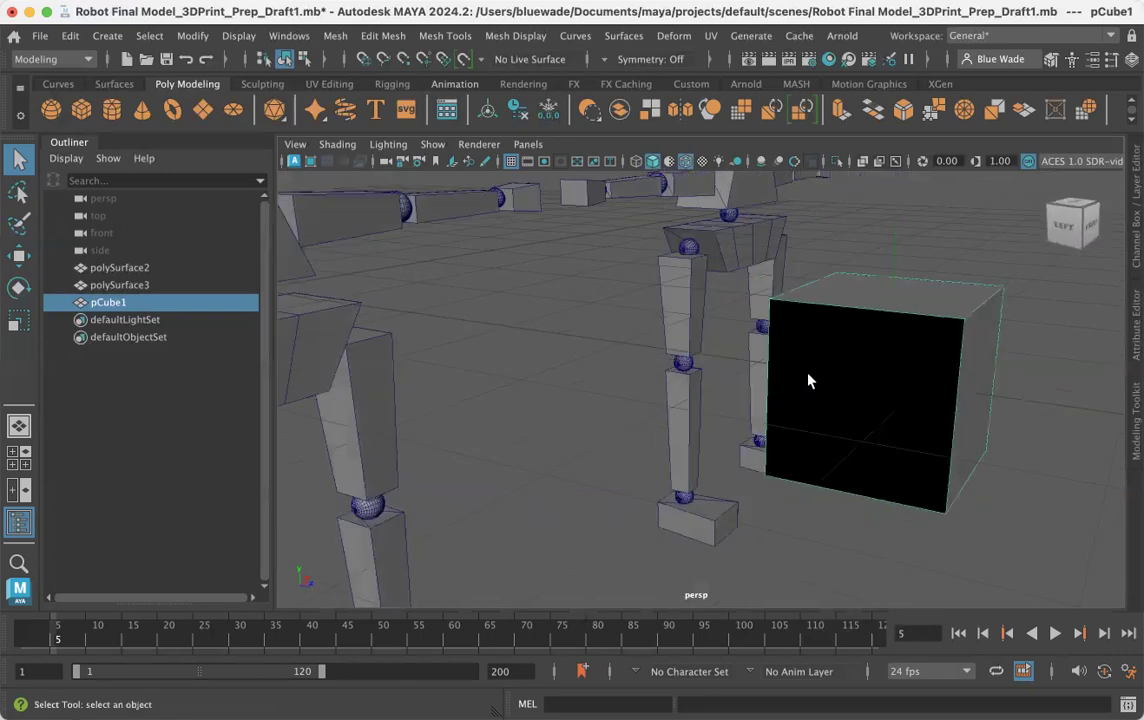
pyautogui.keyDown('alt'); pyautogui.moveTo(804, 383); pyautogui.dragTo(977, 373, button='right'); pyautogui.keyUp('alt')
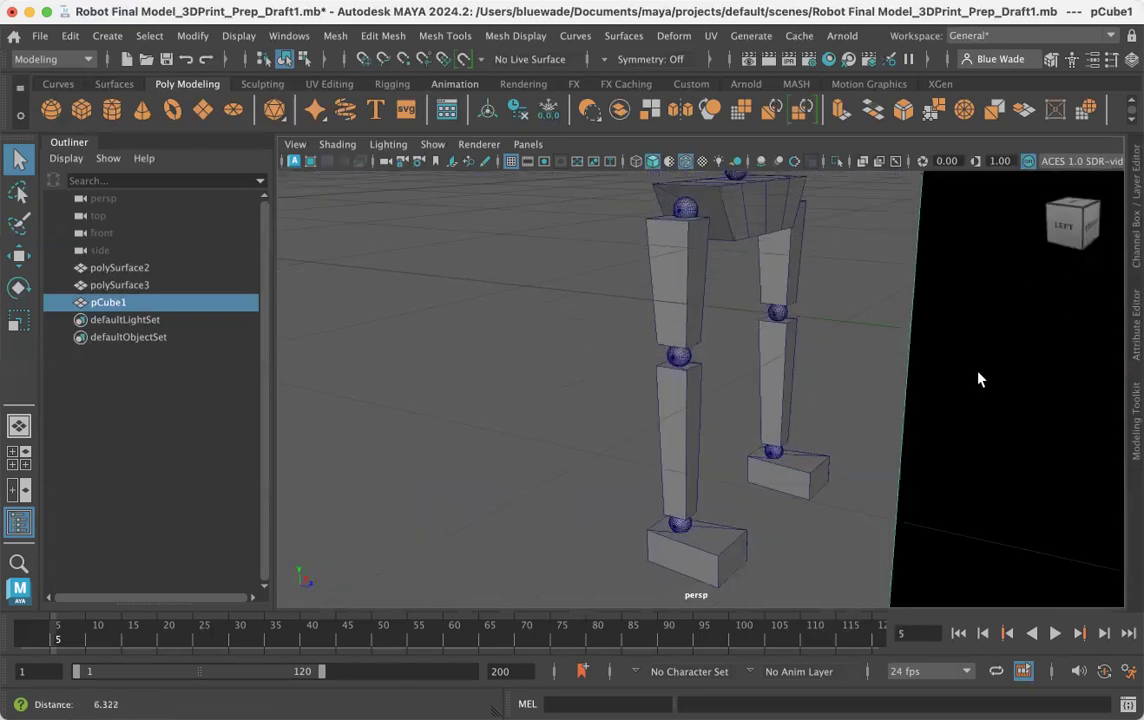
pyautogui.keyDown('alt'); pyautogui.moveTo(977, 373); pyautogui.dragTo(886, 385, button='middle'); pyautogui.keyUp('alt')
pyautogui.keyDown('alt'); pyautogui.moveTo(889, 393); pyautogui.dragTo(997, 379, button='right'); pyautogui.keyUp('alt')
pyautogui.keyDown('alt'); pyautogui.moveTo(997, 373); pyautogui.dragTo(988, 386); pyautogui.keyUp('alt')
pyautogui.keyDown('alt'); pyautogui.moveTo(988, 382); pyautogui.dragTo(957, 400, button='right'); pyautogui.keyUp('alt')
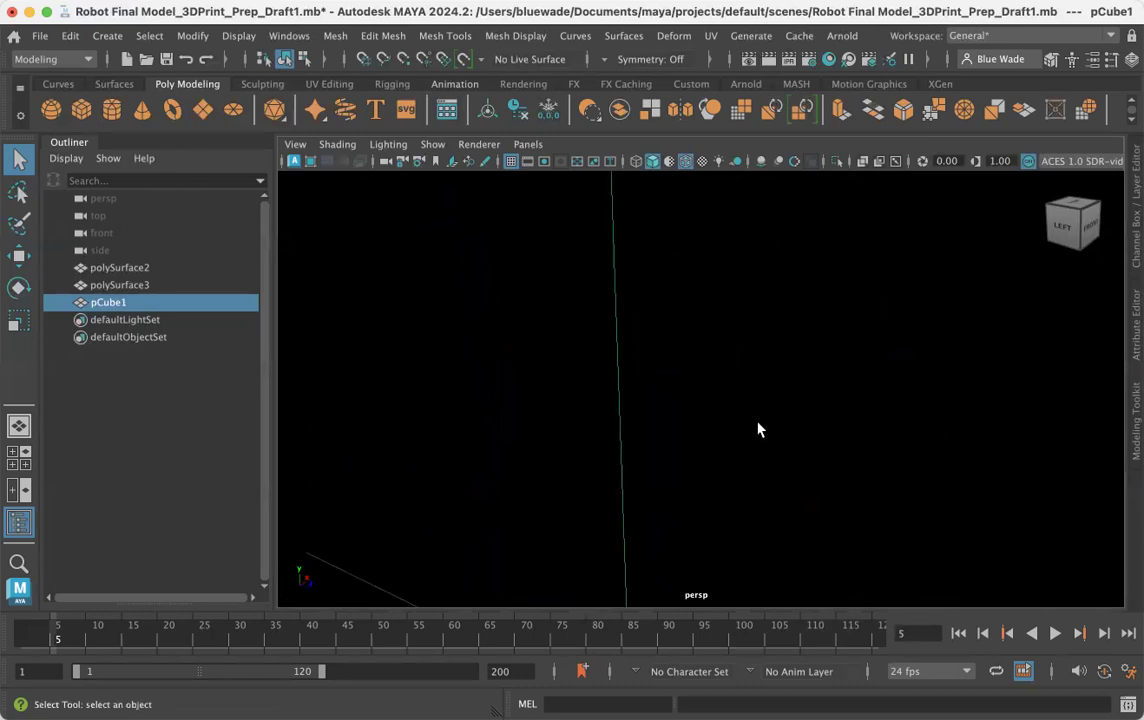
pyautogui.keyDown('alt'); pyautogui.moveTo(806, 417); pyautogui.dragTo(447, 459, button='right'); pyautogui.keyUp('alt')
pyautogui.keyDown('alt'); pyautogui.moveTo(576, 472); pyautogui.dragTo(577, 472); pyautogui.keyUp('alt')
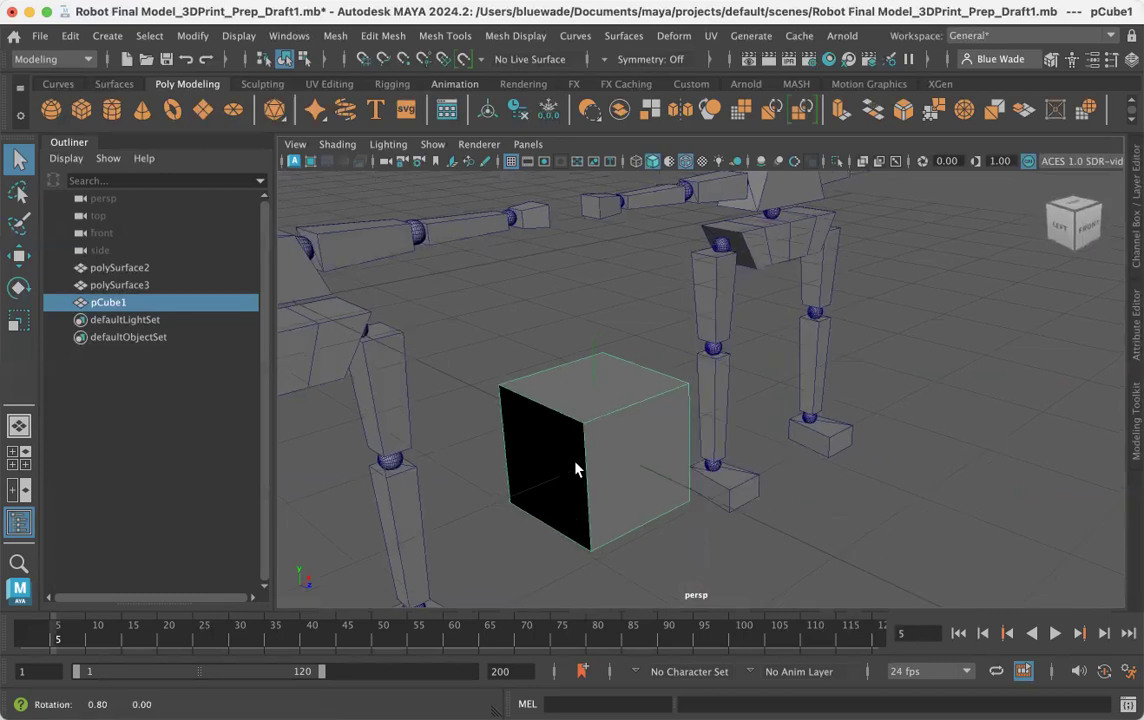
# Check the direction of the cube's face normals in wireframe display, then restore shaded display
pyautogui.press('4')
pyautogui.keyDown('alt'); pyautogui.moveTo(585, 482); pyautogui.dragTo(658, 466, button='right'); pyautogui.keyUp('alt')
pyautogui.keyDown('alt'); pyautogui.moveTo(656, 452); pyautogui.dragTo(651, 425, button='middle'); pyautogui.keyUp('alt')
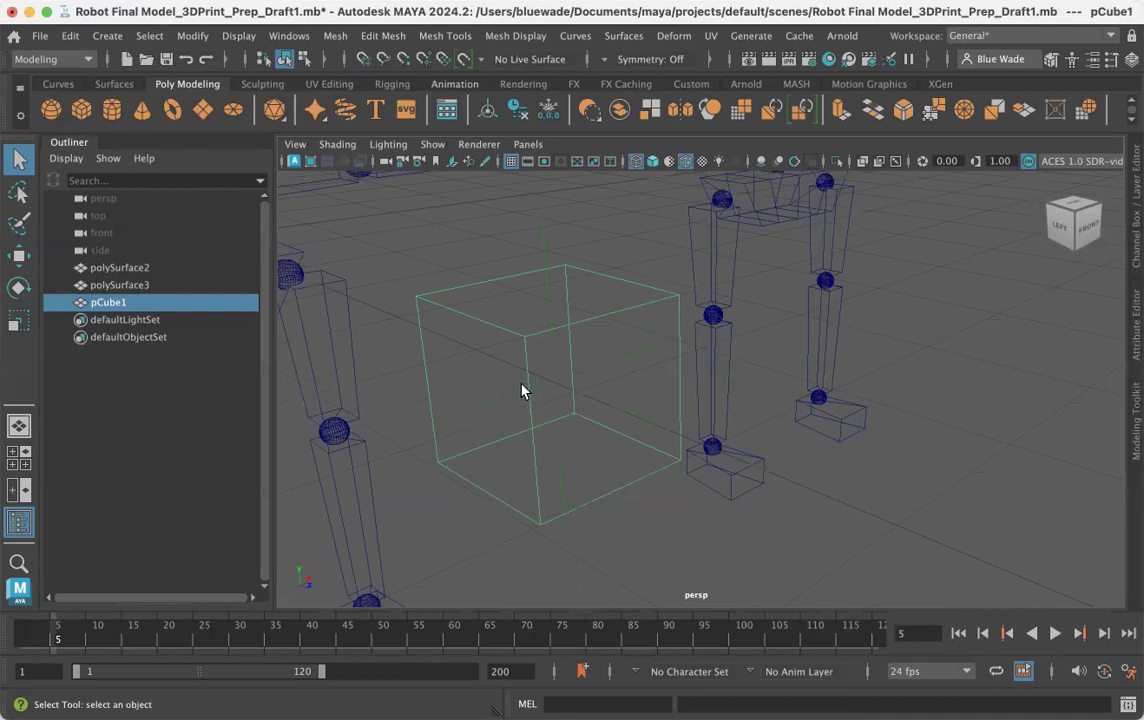
pyautogui.press('5')
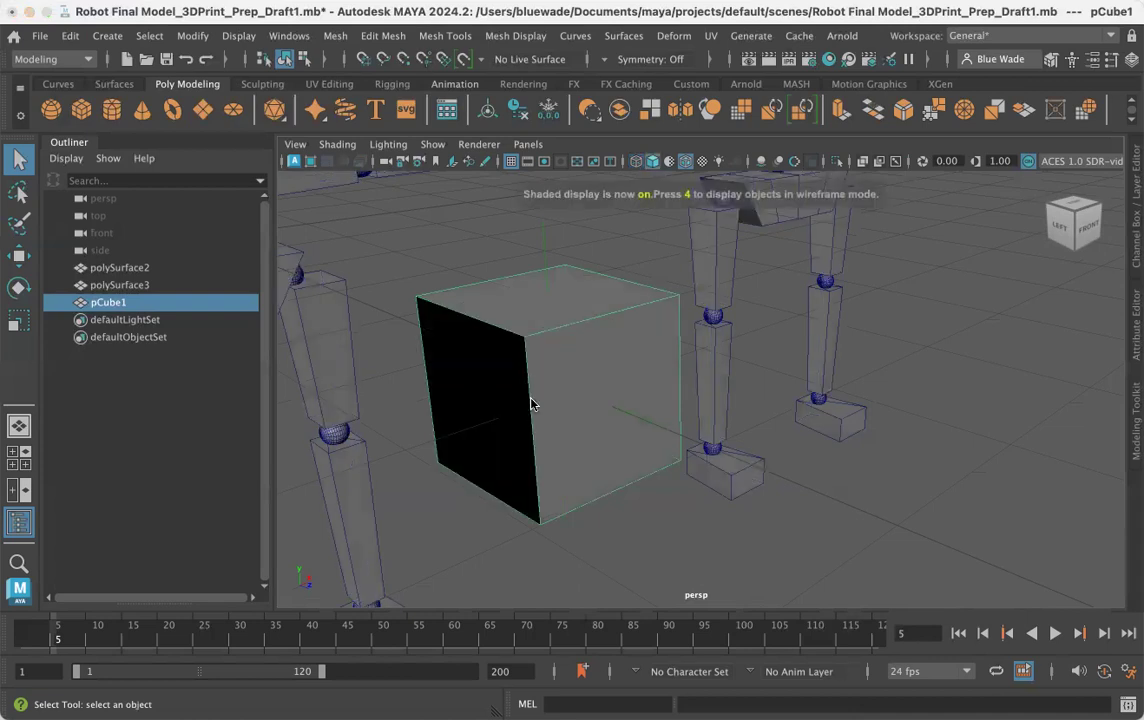
# Reverse the normal of the cube's black face and return the cube to Object Mode
pyautogui.rightClick(475, 413)
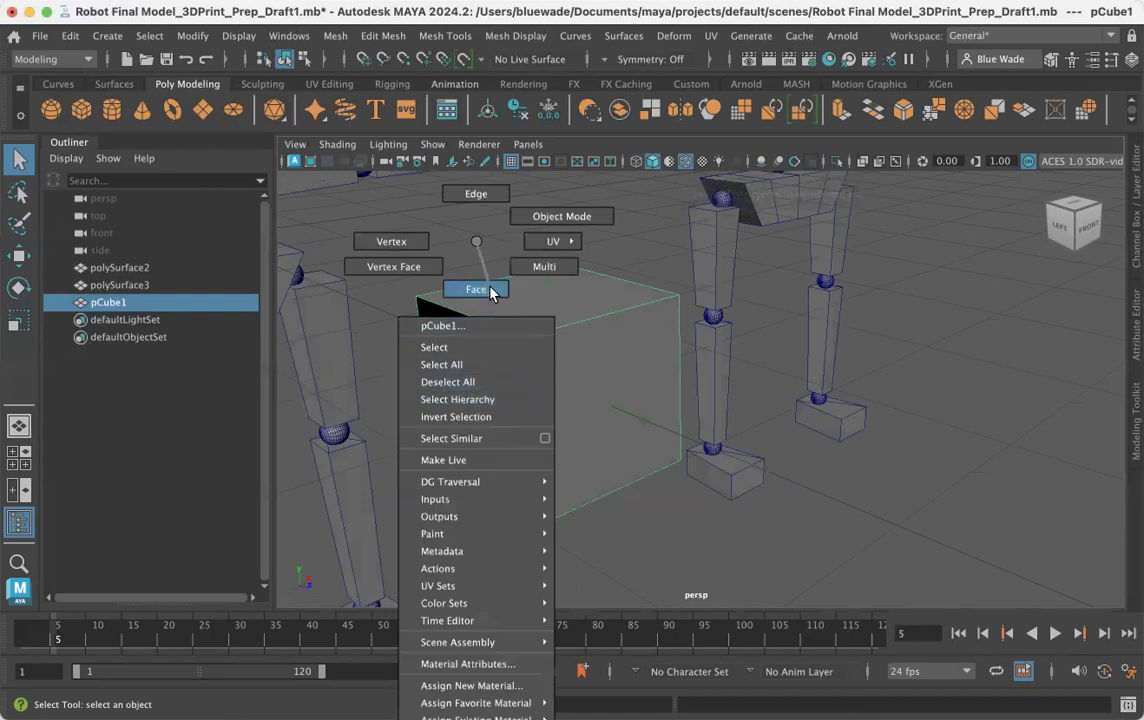
pyautogui.click(461, 361)
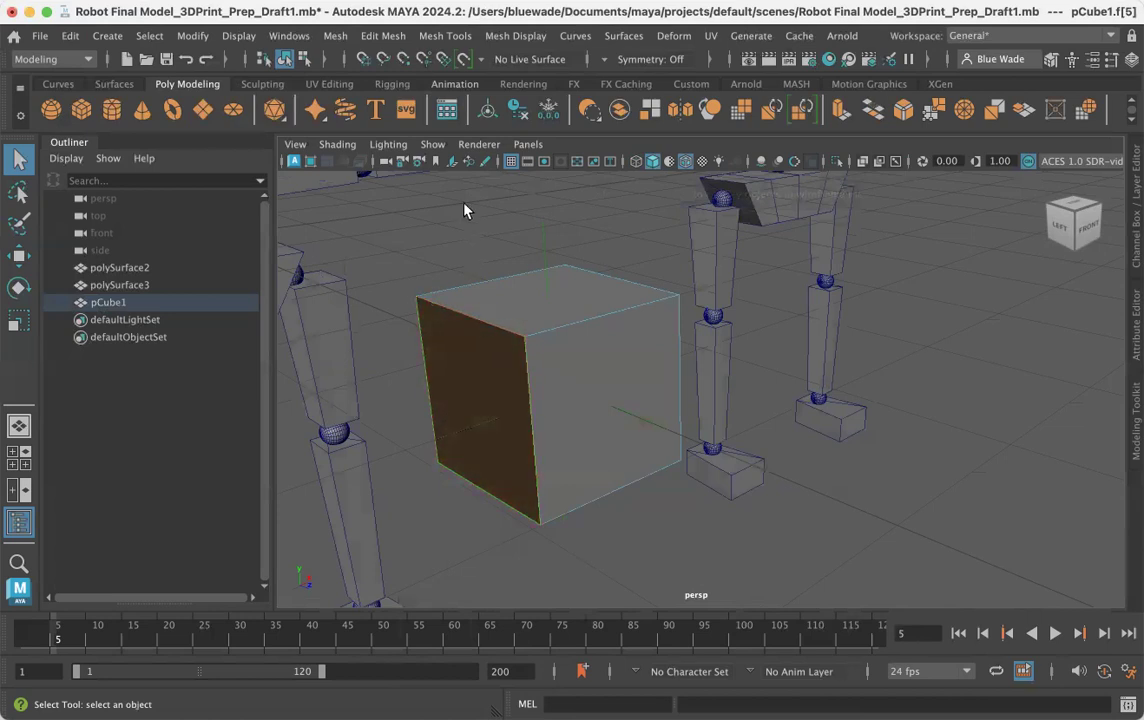
pyautogui.click(530, 38)
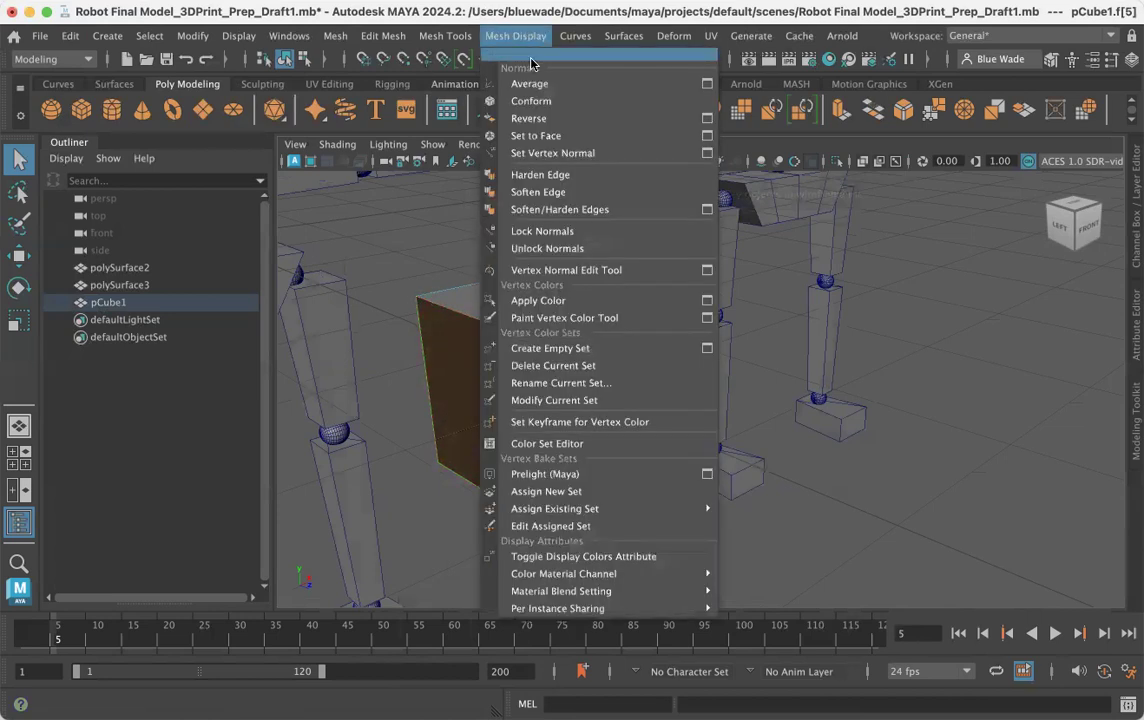
pyautogui.click(533, 120)
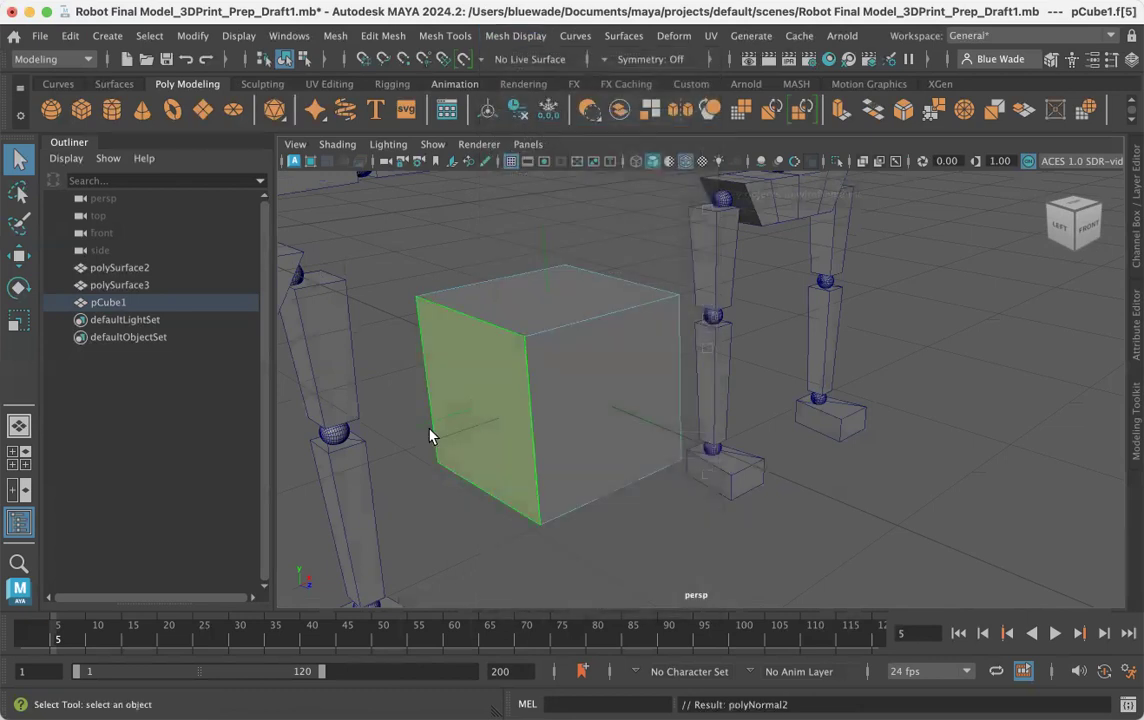
pyautogui.click(655, 540)
pyautogui.moveTo(518, 406); pyautogui.dragTo(582, 214, button='right')
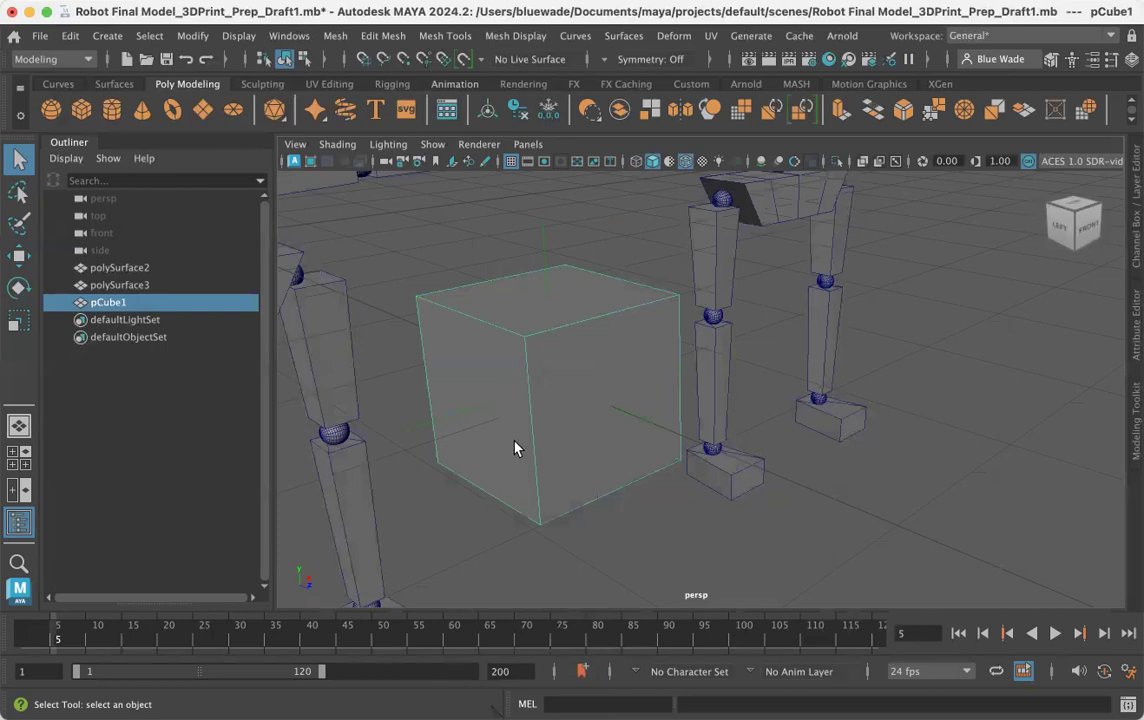
# Delete the test cube from the scene
pyautogui.keyDown('alt'); pyautogui.moveTo(503, 434); pyautogui.dragTo(575, 416); pyautogui.keyUp('alt')
pyautogui.keyDown('alt'); pyautogui.moveTo(575, 416); pyautogui.dragTo(432, 366, button='right'); pyautogui.keyUp('alt')
pyautogui.moveTo(668, 384); pyautogui.dragTo(748, 222, button='right')
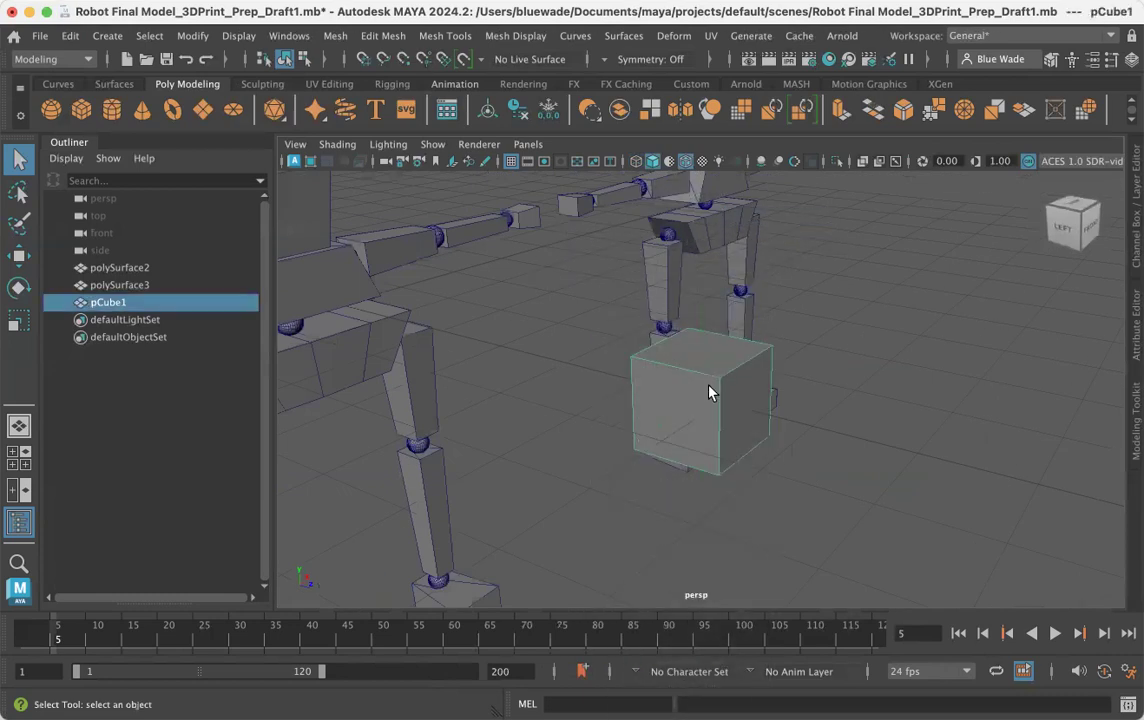
pyautogui.press('Delete')
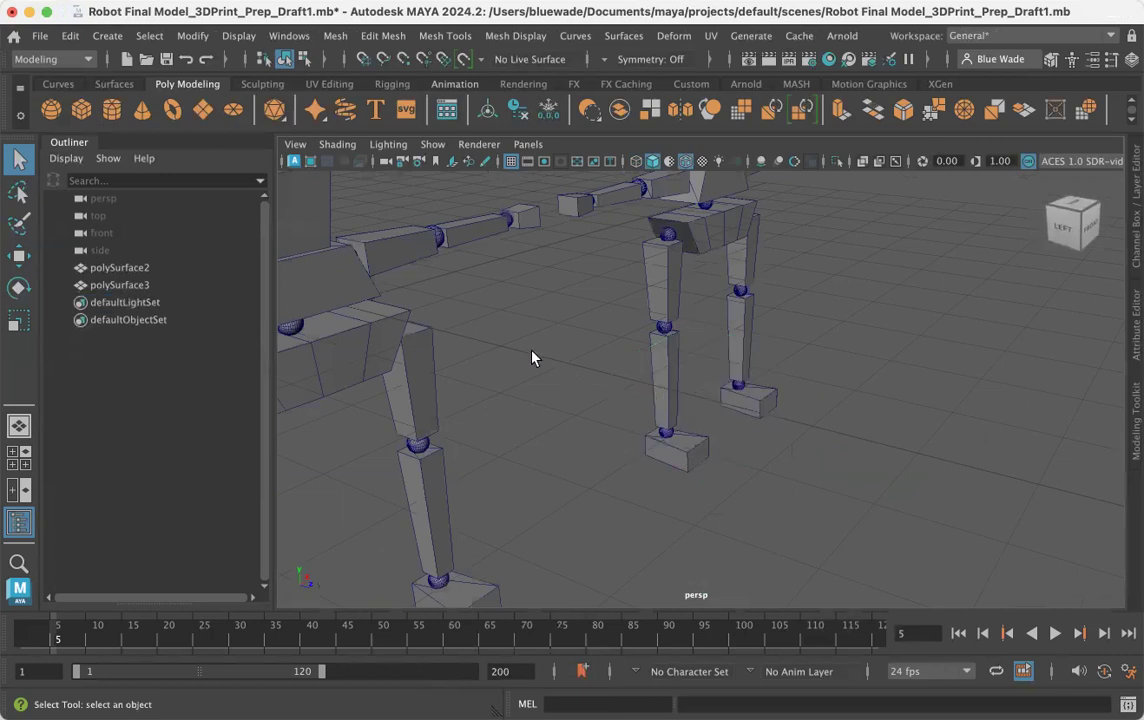
# Turn on the face normals display for the first robot, polySurface2
pyautogui.moveTo(470, 299)
pyautogui.keyDown('alt'); pyautogui.mouseDown()
pyautogui.moveTo(682, 286)
pyautogui.moveTo(649, 340)
pyautogui.moveTo(624, 316)
pyautogui.moveTo(720, 370)
pyautogui.moveTo(656, 347)
pyautogui.moveTo(623, 380)
pyautogui.mouseUp(); pyautogui.keyUp('alt')
pyautogui.click(643, 362)
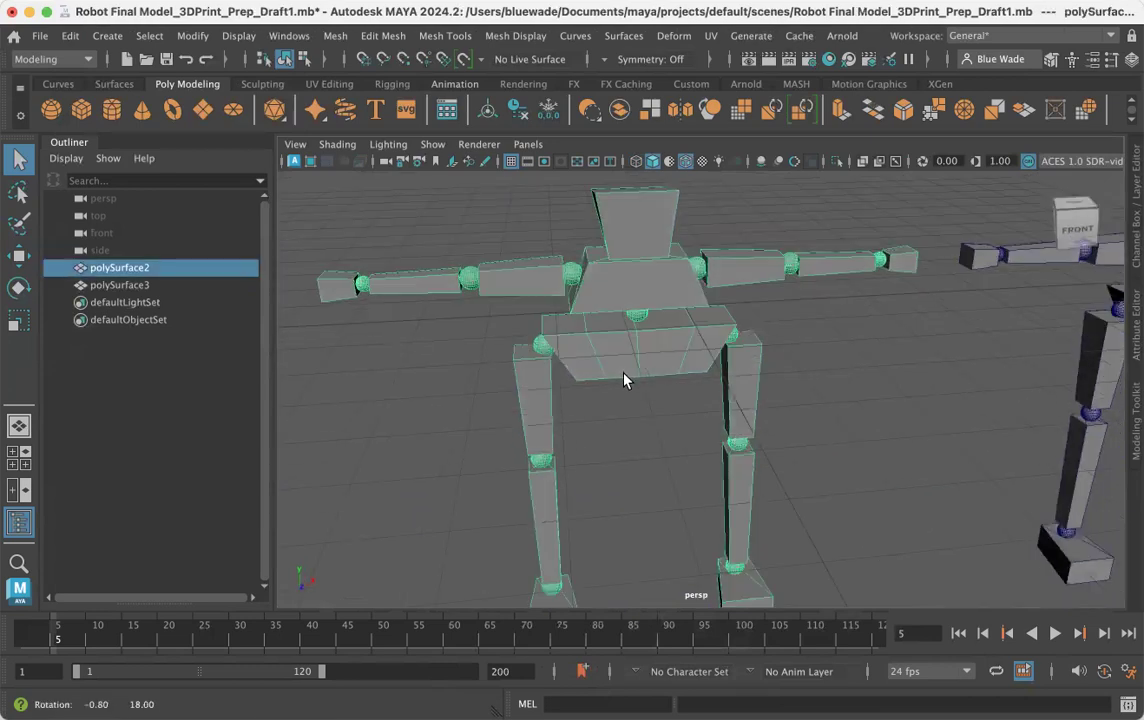
pyautogui.click(238, 35)
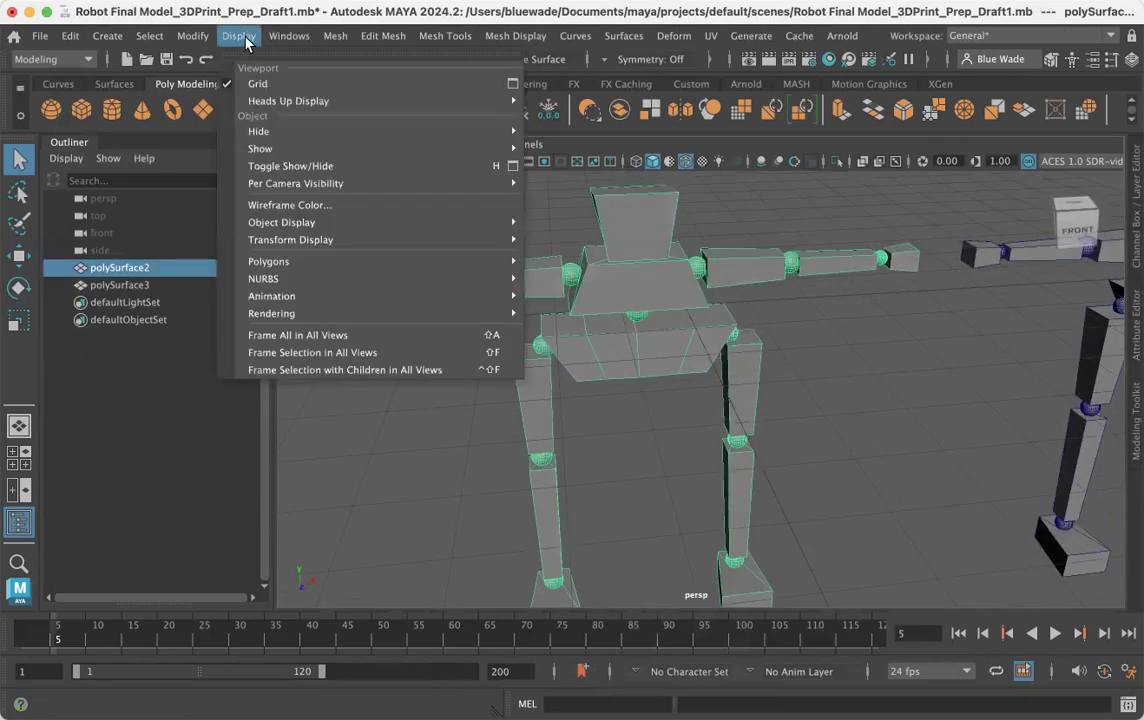
pyautogui.moveTo(409, 281)
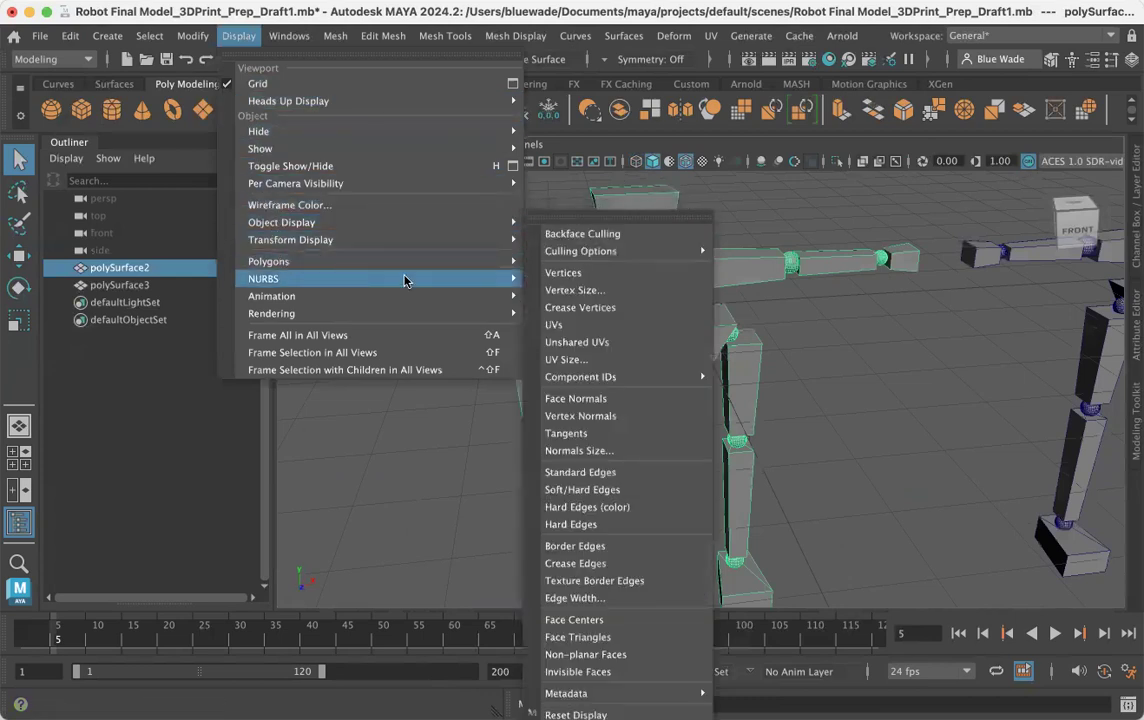
pyautogui.moveTo(445, 261)
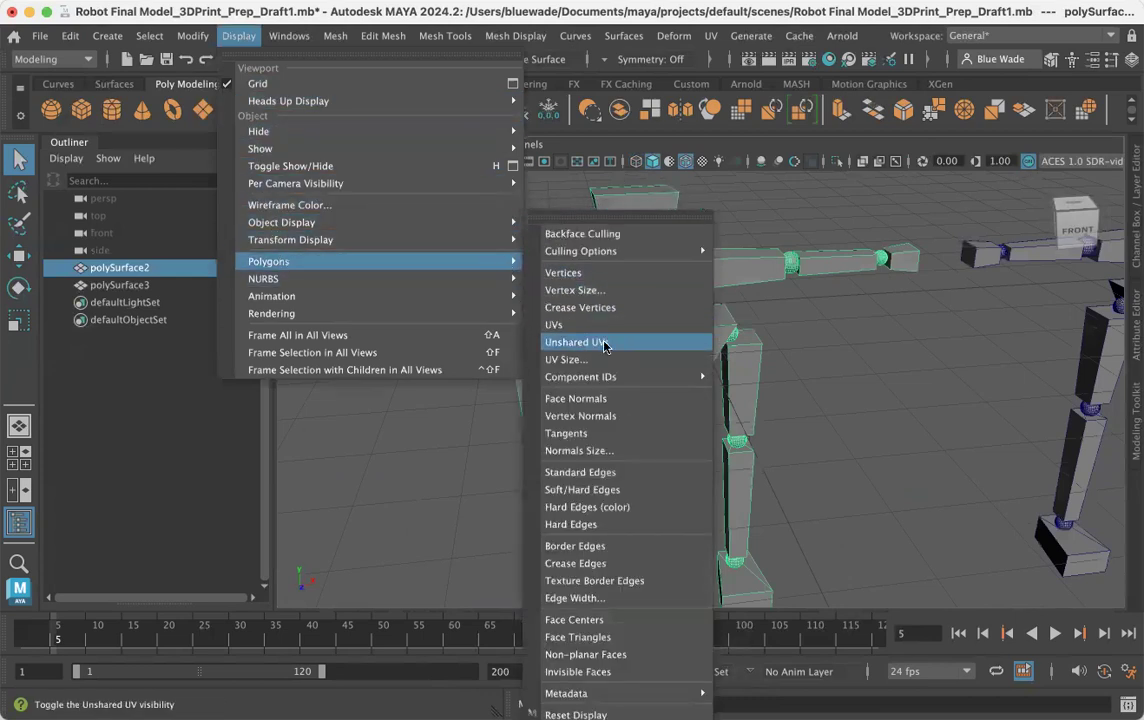
pyautogui.click(585, 398)
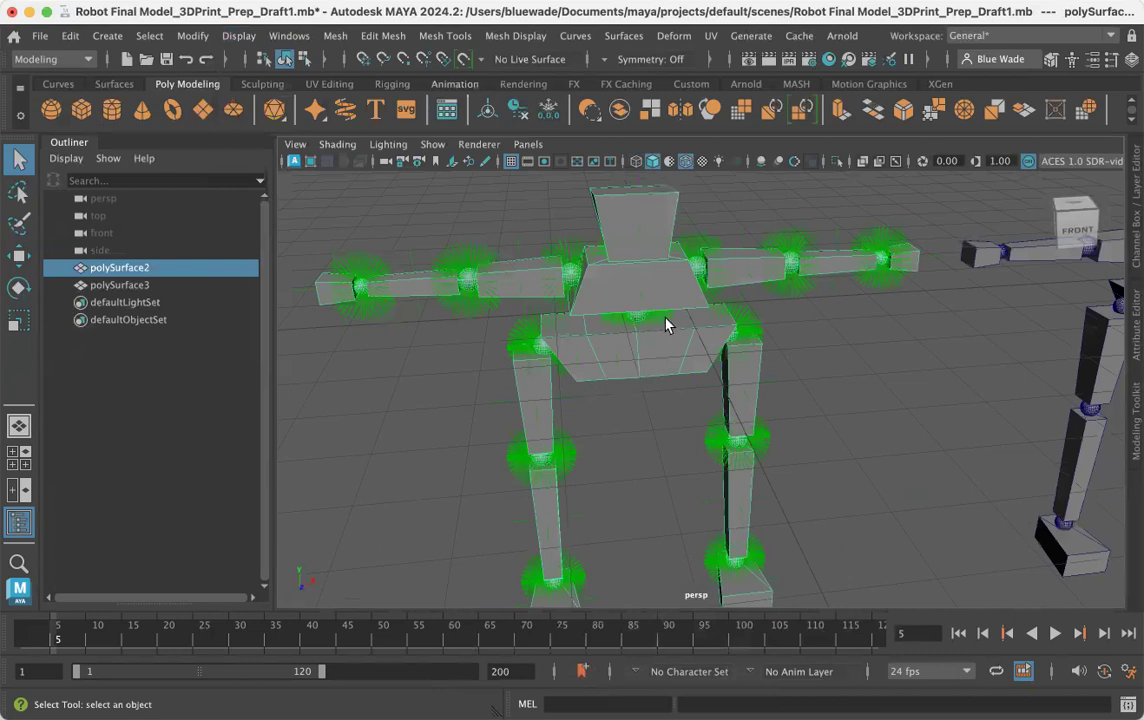
pyautogui.moveTo(636, 363)
pyautogui.keyDown('alt'); pyautogui.mouseDown()
pyautogui.moveTo(746, 340)
pyautogui.moveTo(891, 360)
pyautogui.moveTo(786, 393)
pyautogui.moveTo(636, 361)
pyautogui.mouseUp(); pyautogui.keyUp('alt')
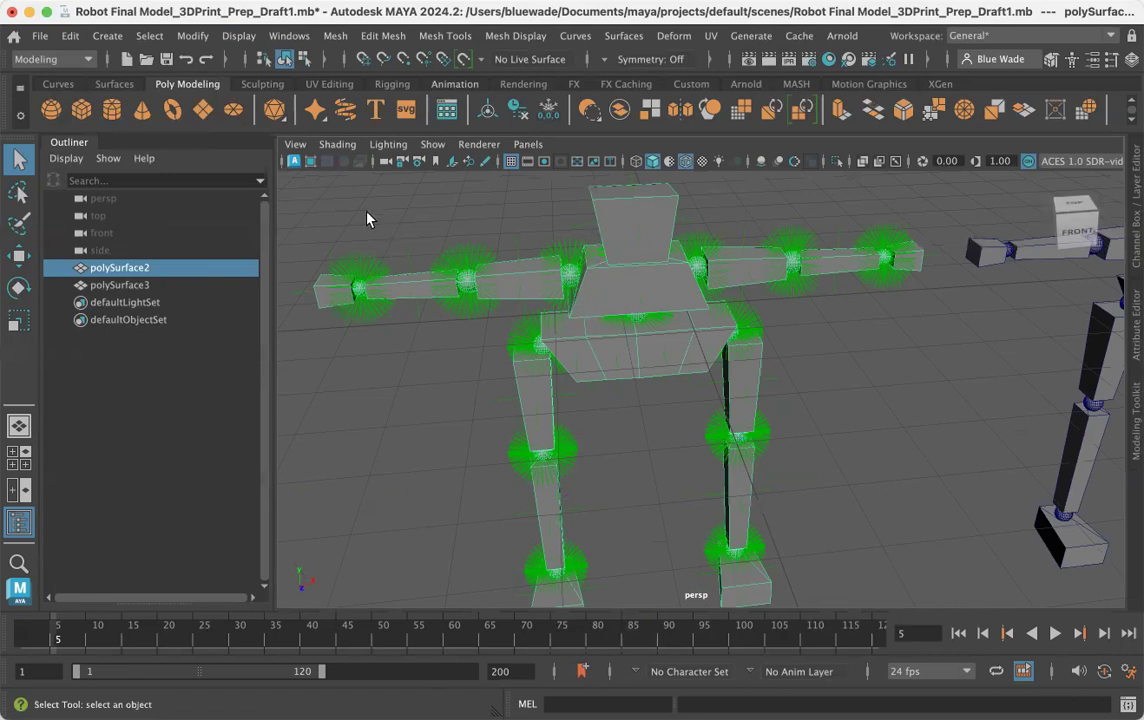
# Turn off the face normals display on the first robot
pyautogui.click(238, 42)
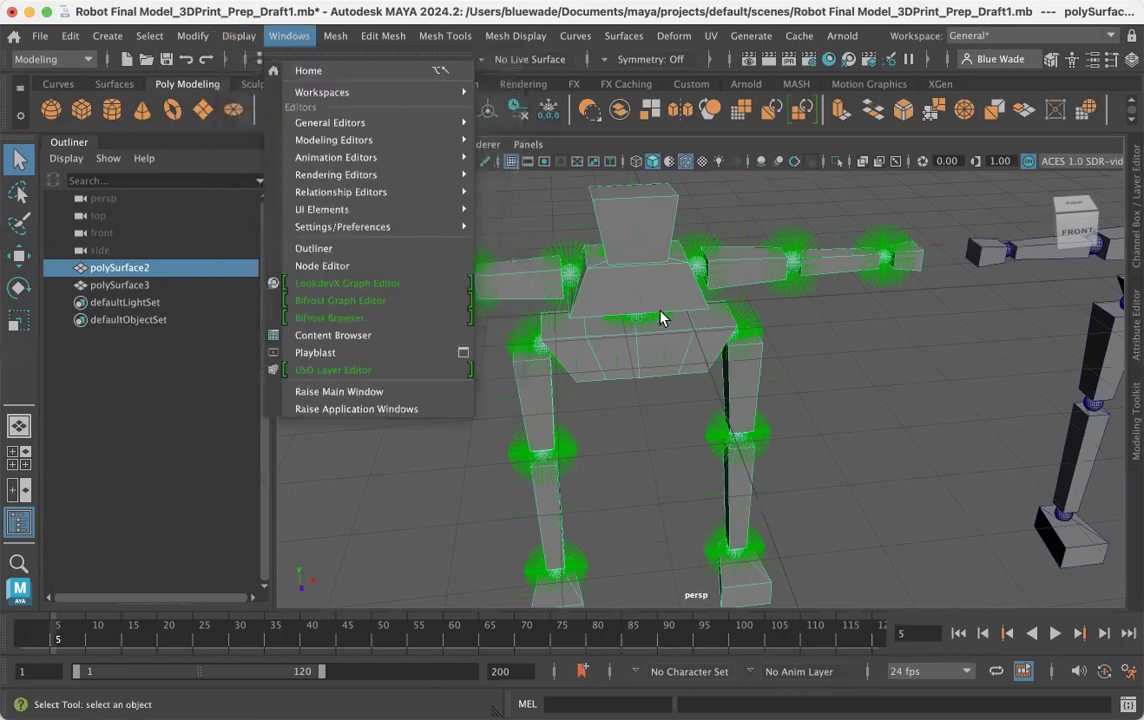
pyautogui.moveTo(232, 40)
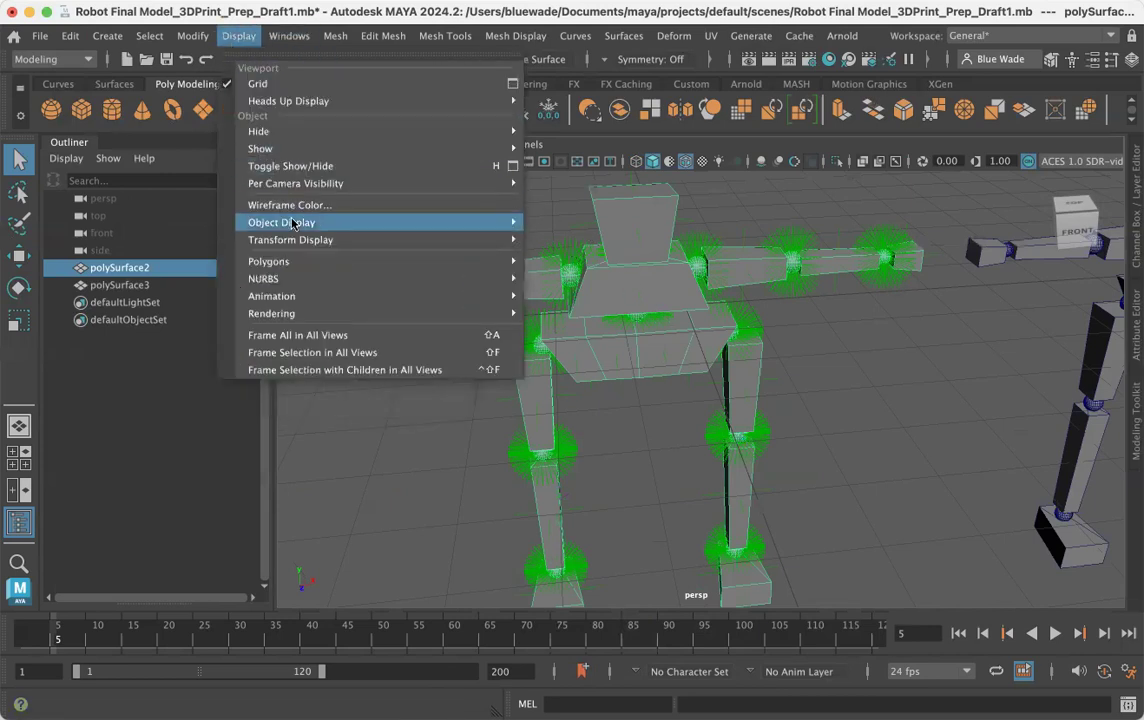
pyautogui.moveTo(306, 247)
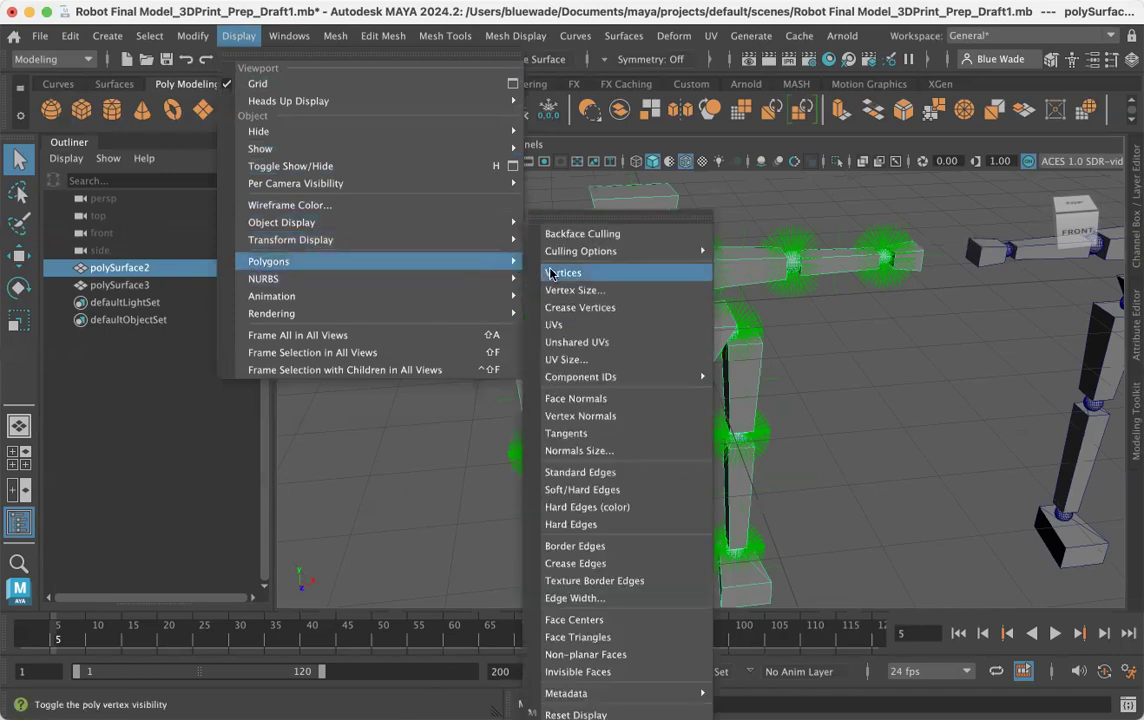
pyautogui.click(603, 399)
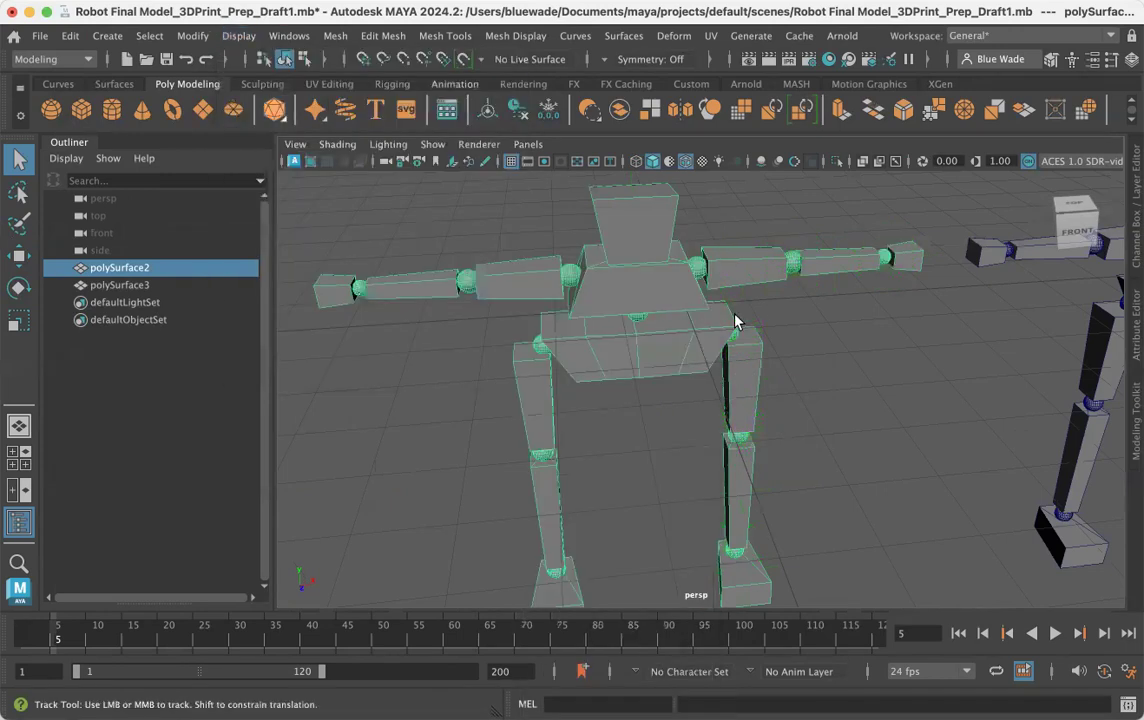
# Triangulate the mesh of the first robot, polySurface2, leaving the second robot as it is, and clear the selection
pyautogui.keyDown('alt'); pyautogui.moveTo(735, 319); pyautogui.dragTo(723, 298, button='middle'); pyautogui.keyUp('alt')
pyautogui.keyDown('alt'); pyautogui.moveTo(750, 316); pyautogui.dragTo(637, 292, button='right'); pyautogui.keyUp('alt')
pyautogui.keyDown('alt'); pyautogui.moveTo(649, 309); pyautogui.dragTo(646, 315, button='middle'); pyautogui.keyUp('alt')
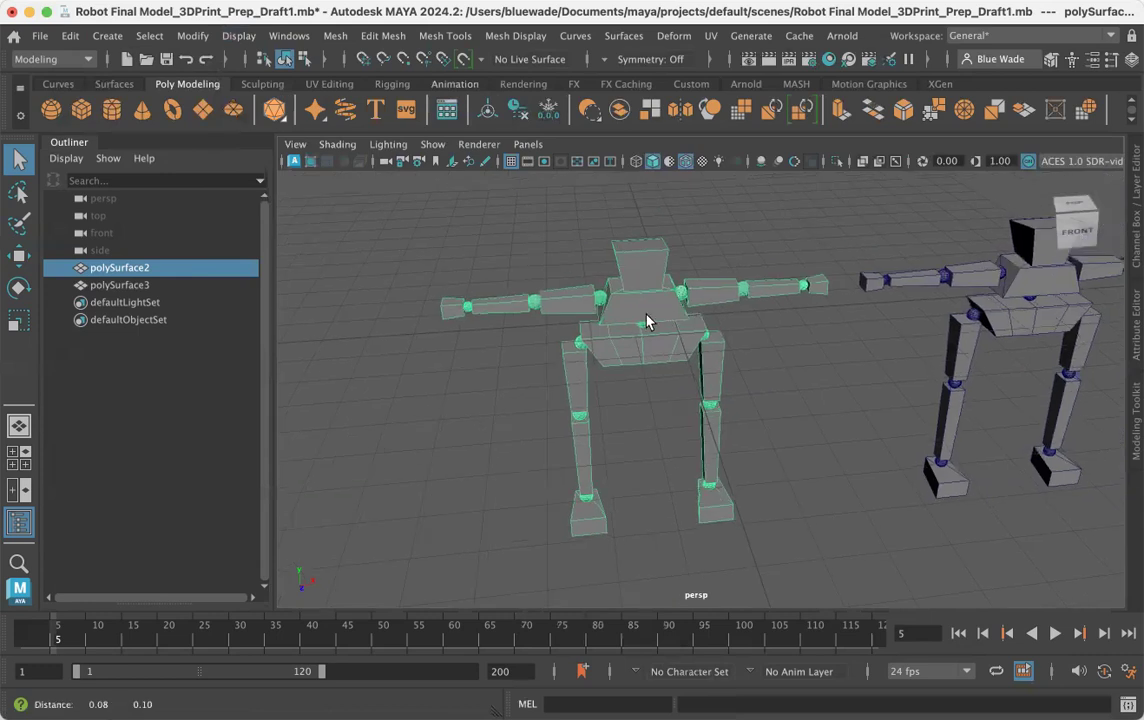
pyautogui.keyDown('alt'); pyautogui.moveTo(1037, 281); pyautogui.dragTo(940, 293, button='middle'); pyautogui.keyUp('alt')
pyautogui.click(940, 293)
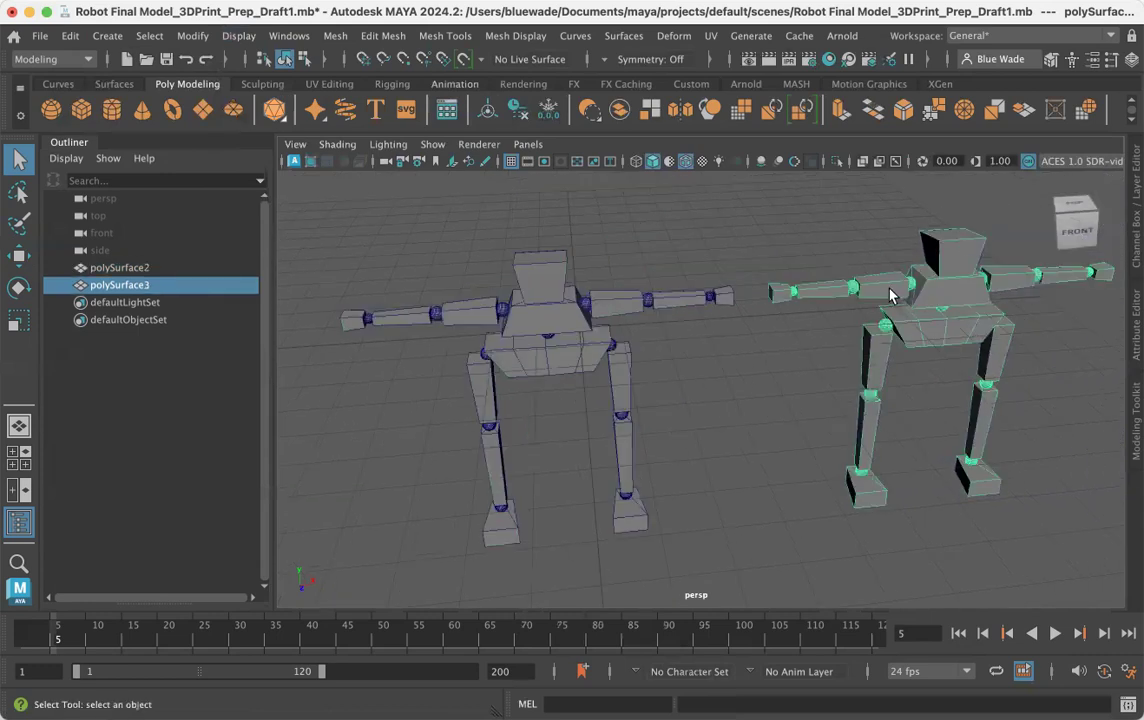
pyautogui.keyDown('alt'); pyautogui.moveTo(822, 335); pyautogui.dragTo(1060, 396, button='right'); pyautogui.keyUp('alt')
pyautogui.keyDown('alt'); pyautogui.moveTo(830, 387); pyautogui.dragTo(831, 374); pyautogui.keyUp('alt')
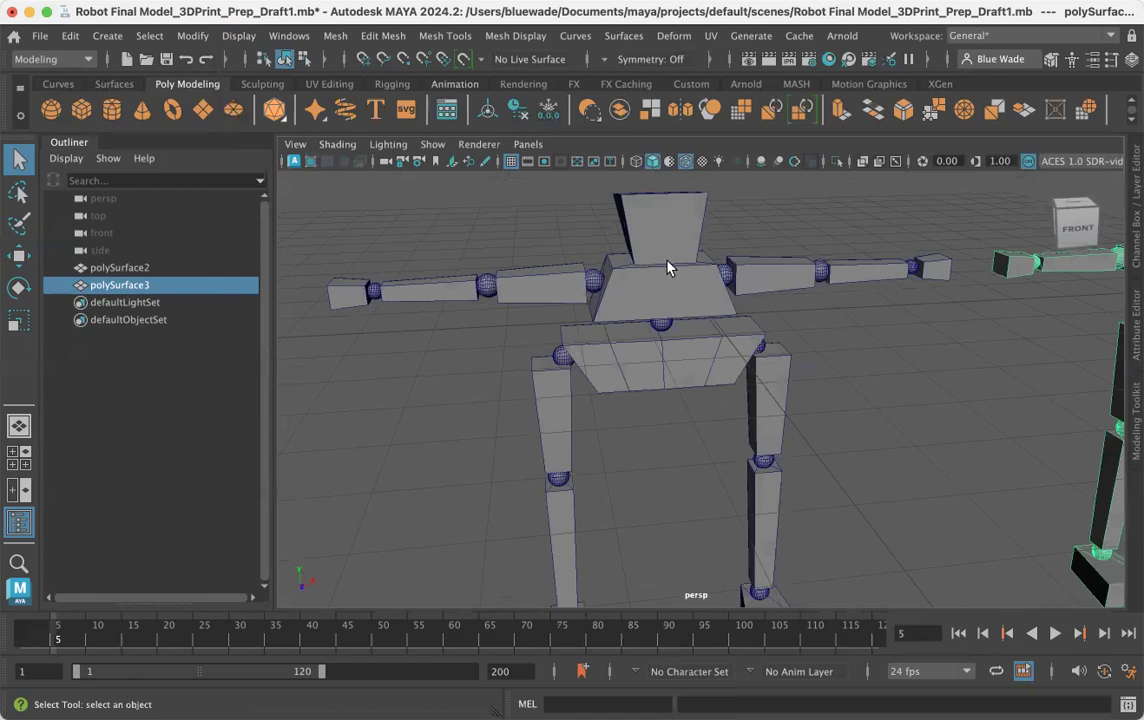
pyautogui.click(650, 298)
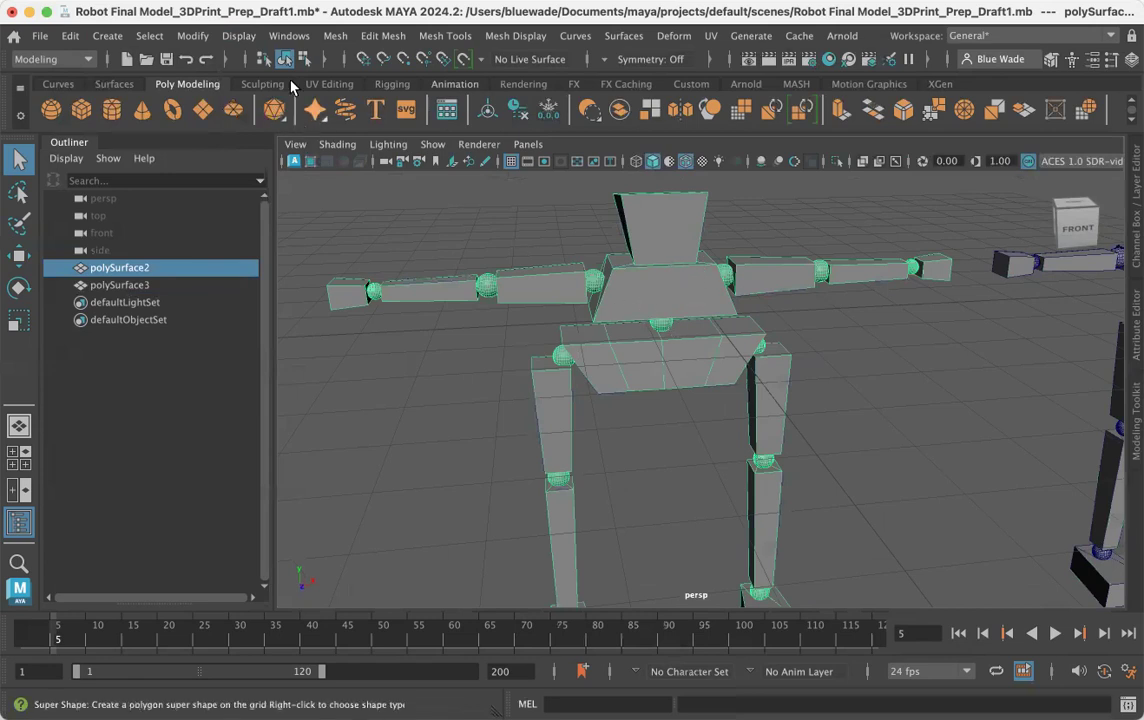
pyautogui.click(330, 36)
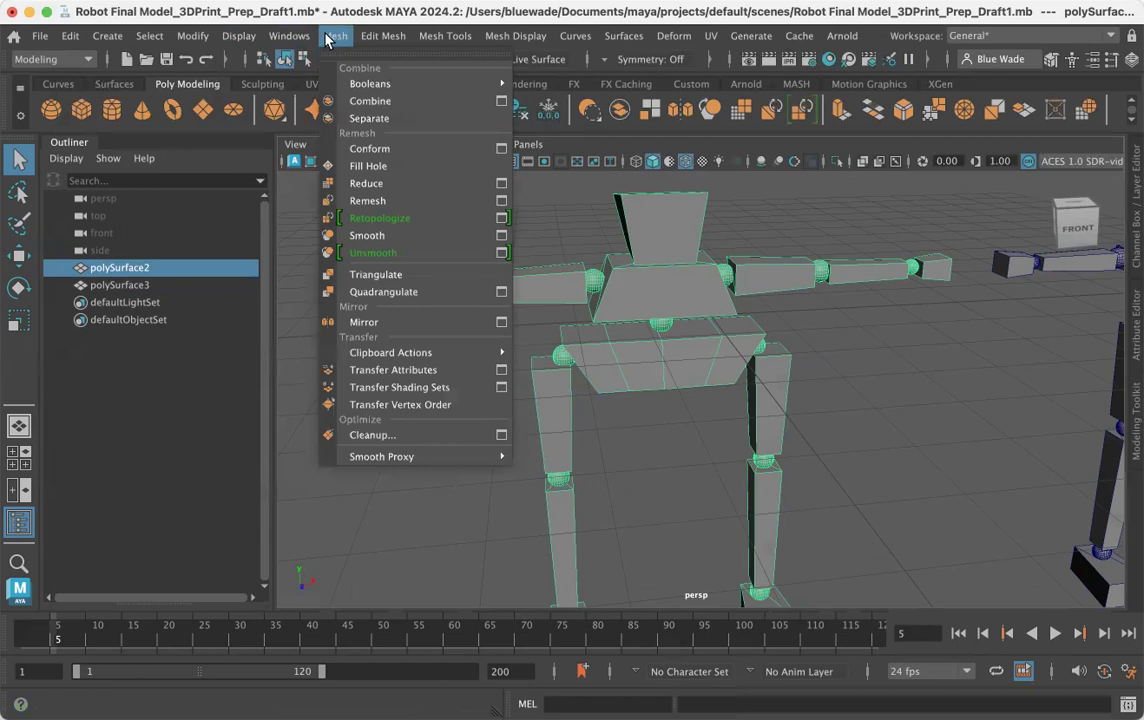
pyautogui.click(389, 283)
pyautogui.click(690, 445)
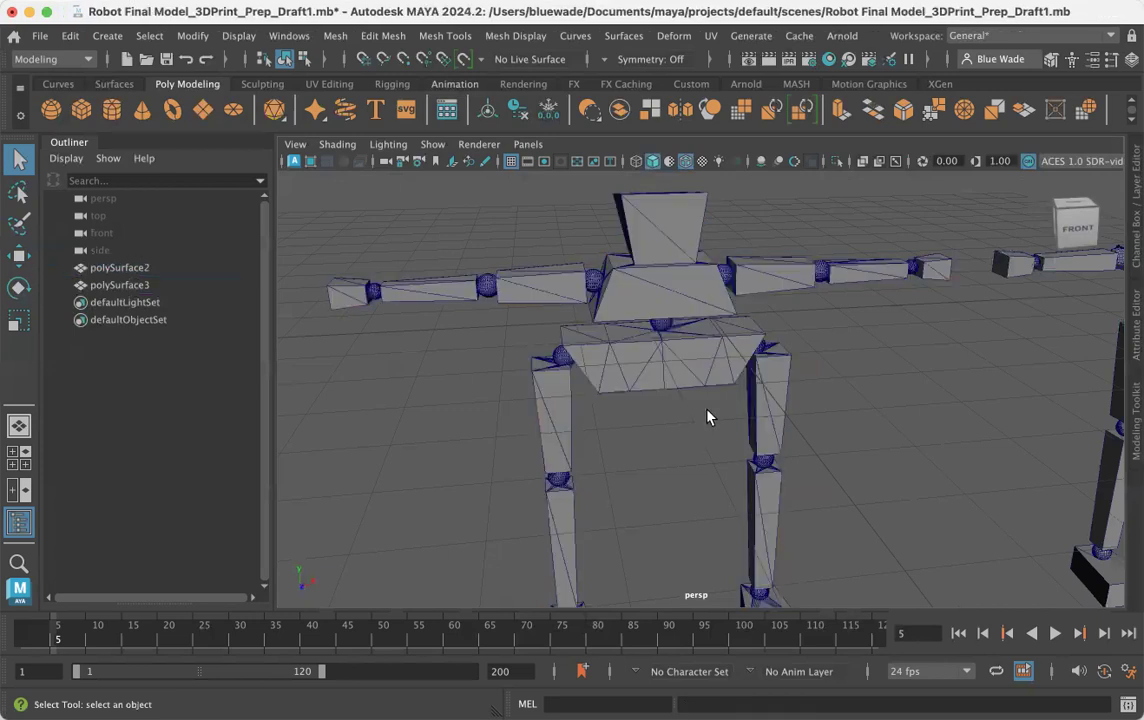
# Examine the triangulated faces on the first robot's head, body, arms and feet and compare them with the second robot
pyautogui.keyDown('alt'); pyautogui.moveTo(716, 400); pyautogui.dragTo(631, 386, button='middle'); pyautogui.keyUp('alt')
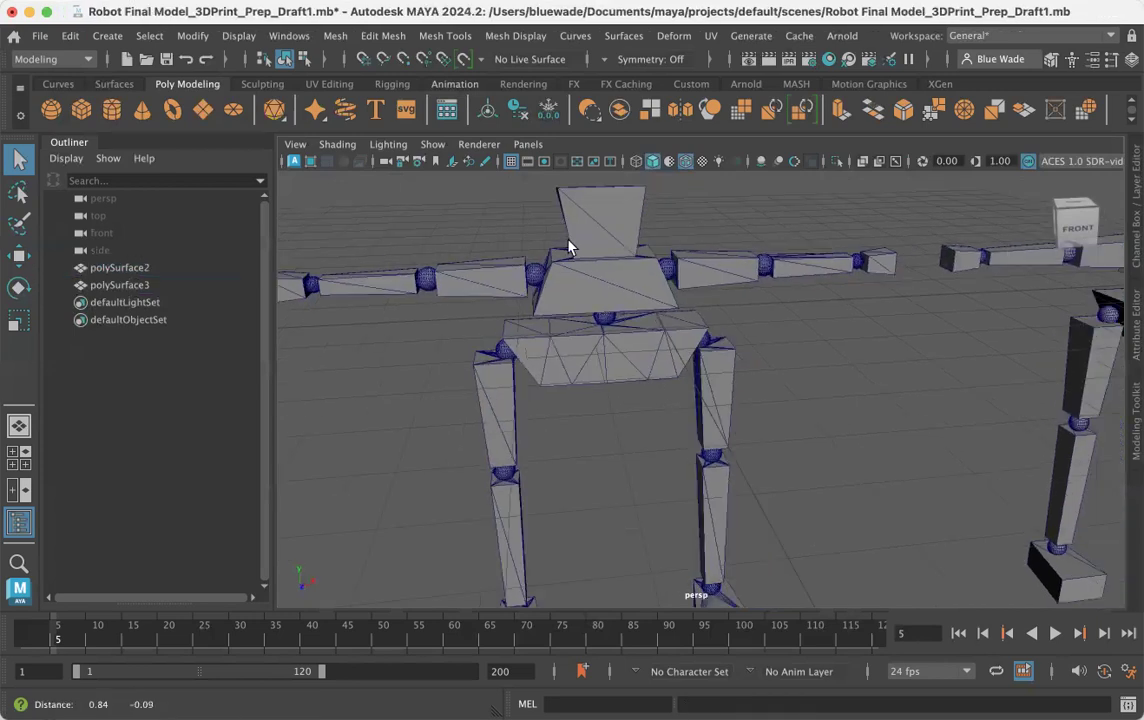
pyautogui.moveTo(620, 305)
pyautogui.keyDown('alt'); pyautogui.mouseDown()
pyautogui.moveTo(608, 286)
pyautogui.moveTo(604, 300)
pyautogui.moveTo(618, 300)
pyautogui.mouseUp(); pyautogui.keyUp('alt')
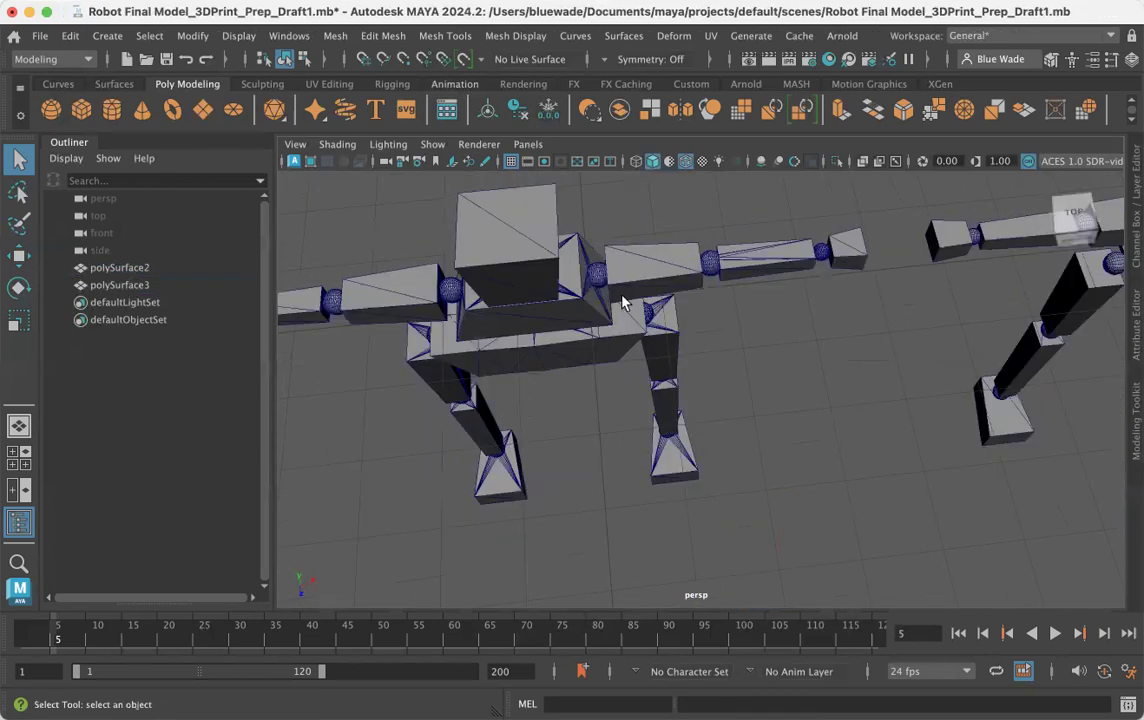
pyautogui.keyDown('alt'); pyautogui.moveTo(637, 287); pyautogui.dragTo(298, 320, button='middle'); pyautogui.keyUp('alt')
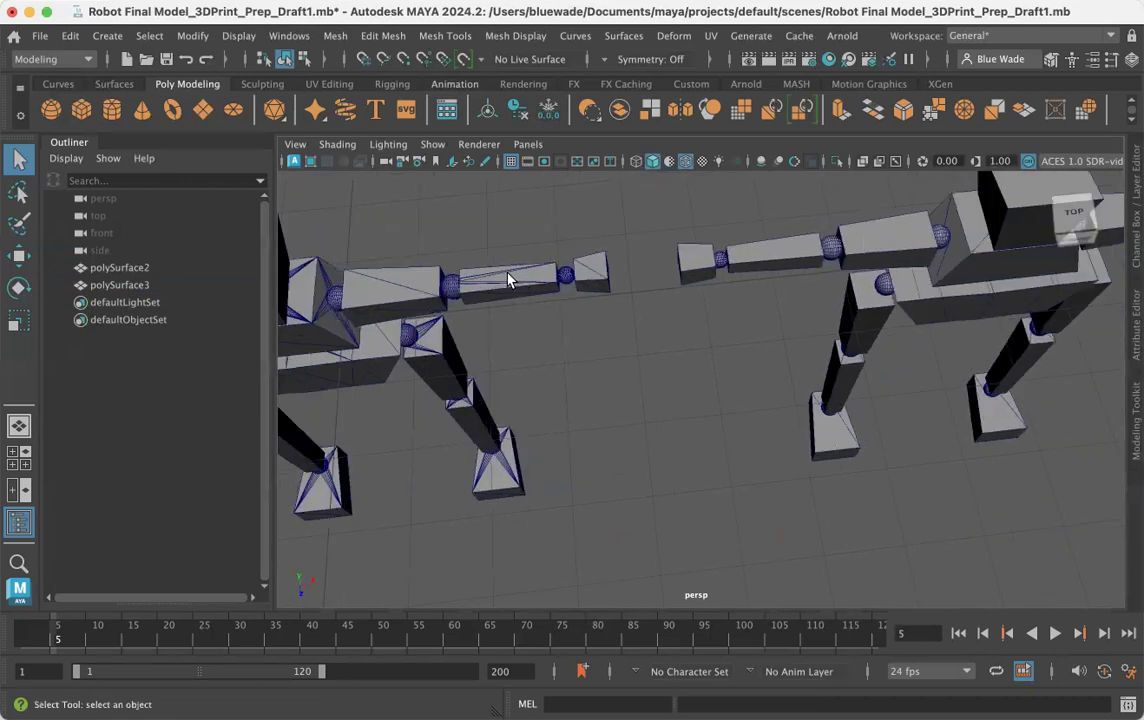
pyautogui.keyDown('alt'); pyautogui.moveTo(726, 295); pyautogui.dragTo(633, 318); pyautogui.keyUp('alt')
pyautogui.keyDown('alt'); pyautogui.moveTo(633, 318); pyautogui.dragTo(793, 236, button='middle'); pyautogui.keyUp('alt')
pyautogui.keyDown('alt'); pyautogui.moveTo(453, 373); pyautogui.dragTo(480, 367, button='middle'); pyautogui.keyUp('alt')
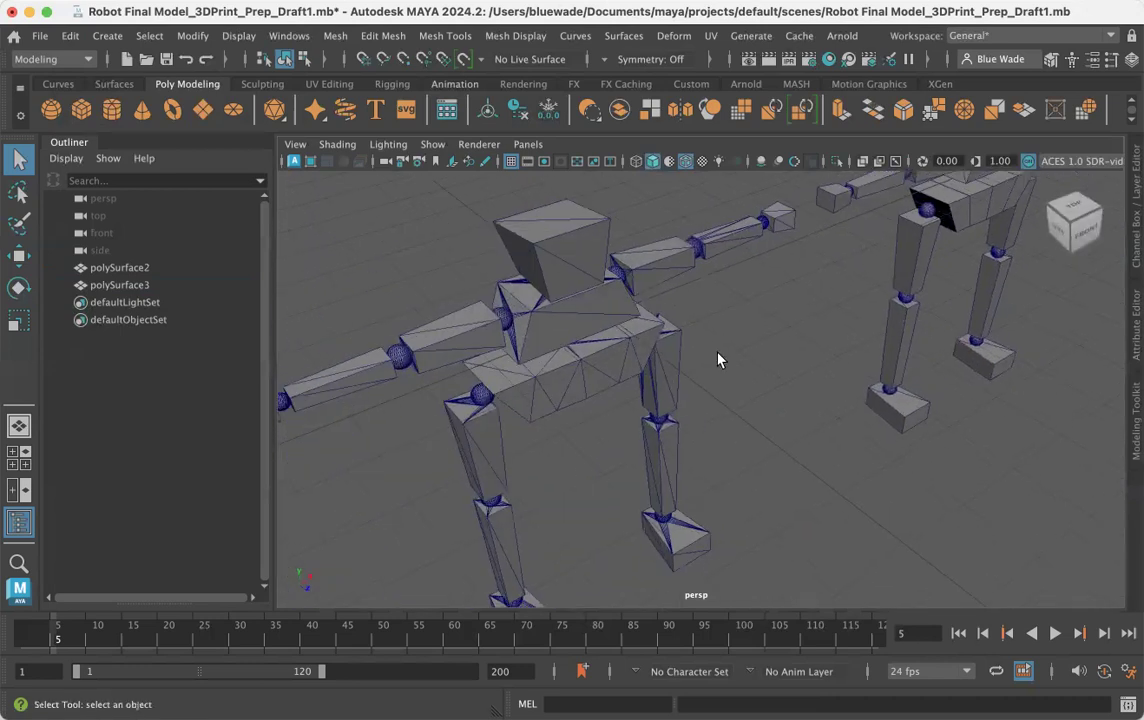
pyautogui.keyDown('alt'); pyautogui.moveTo(553, 384); pyautogui.dragTo(510, 401, button='middle'); pyautogui.keyUp('alt')
pyautogui.keyDown('alt'); pyautogui.moveTo(362, 471); pyautogui.dragTo(600, 370, button='middle'); pyautogui.keyUp('alt')
pyautogui.keyDown('alt'); pyautogui.moveTo(600, 370); pyautogui.dragTo(570, 370); pyautogui.keyUp('alt')
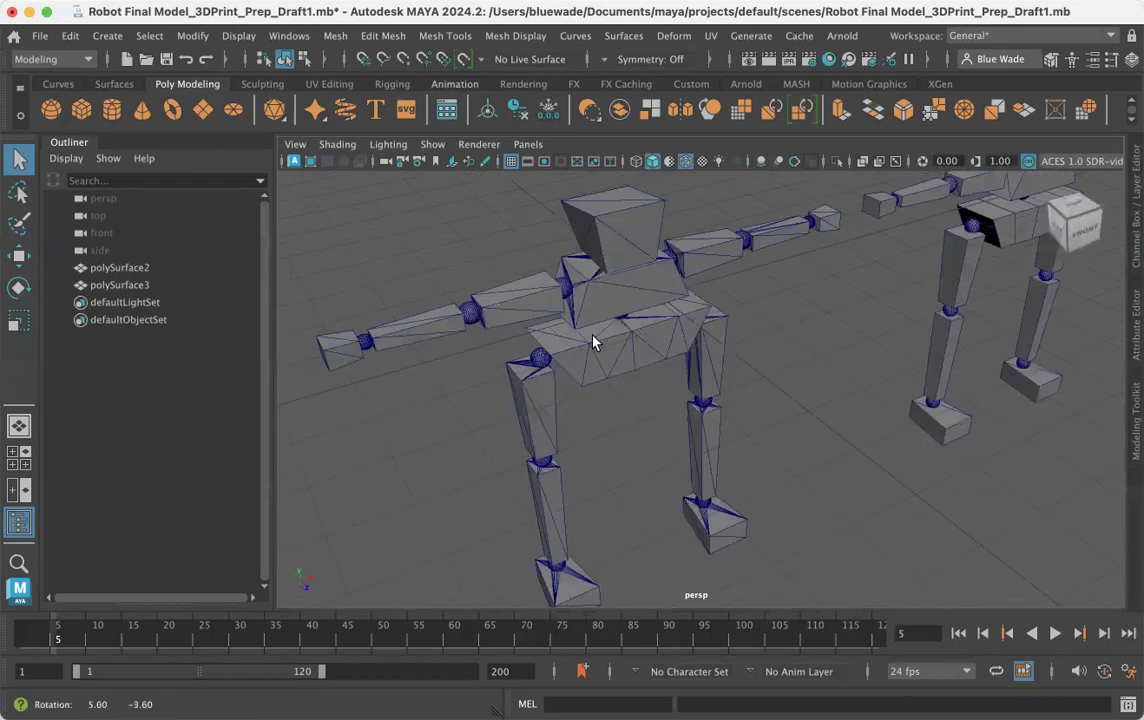
# Select the triangulated robot in Object Mode and display its face normals
pyautogui.moveTo(593, 343); pyautogui.dragTo(650, 218, button='right')
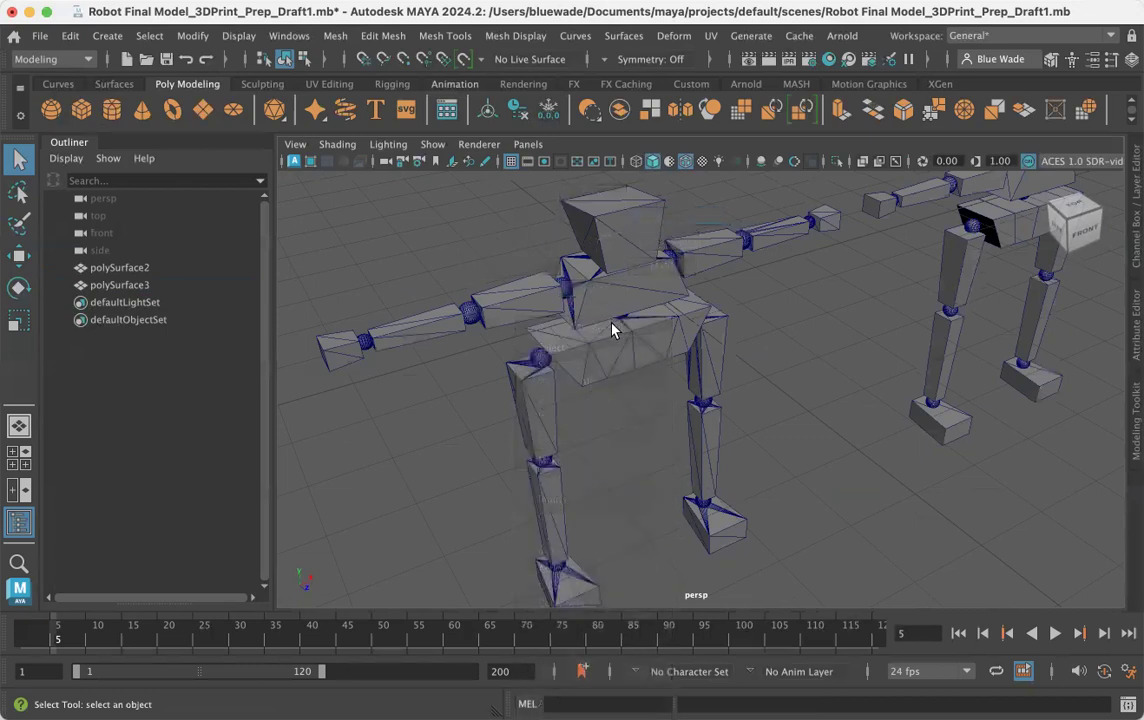
pyautogui.click(613, 326)
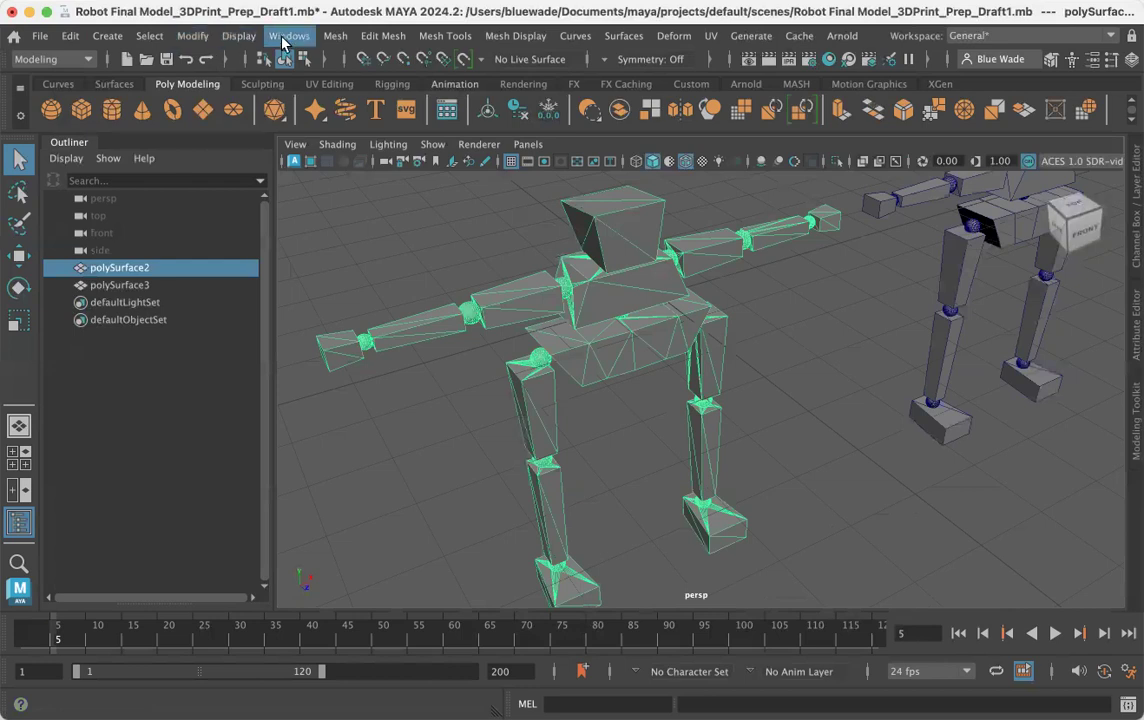
pyautogui.moveTo(547, 432)
pyautogui.keyDown('alt'); pyautogui.mouseDown()
pyautogui.moveTo(579, 389)
pyautogui.moveTo(687, 414)
pyautogui.moveTo(685, 440)
pyautogui.moveTo(666, 455)
pyautogui.moveTo(623, 421)
pyautogui.moveTo(659, 426)
pyautogui.moveTo(623, 432)
pyautogui.moveTo(567, 414)
pyautogui.moveTo(559, 378)
pyautogui.moveTo(580, 426)
pyautogui.moveTo(638, 439)
pyautogui.moveTo(531, 421)
pyautogui.mouseUp(); pyautogui.keyUp('alt')
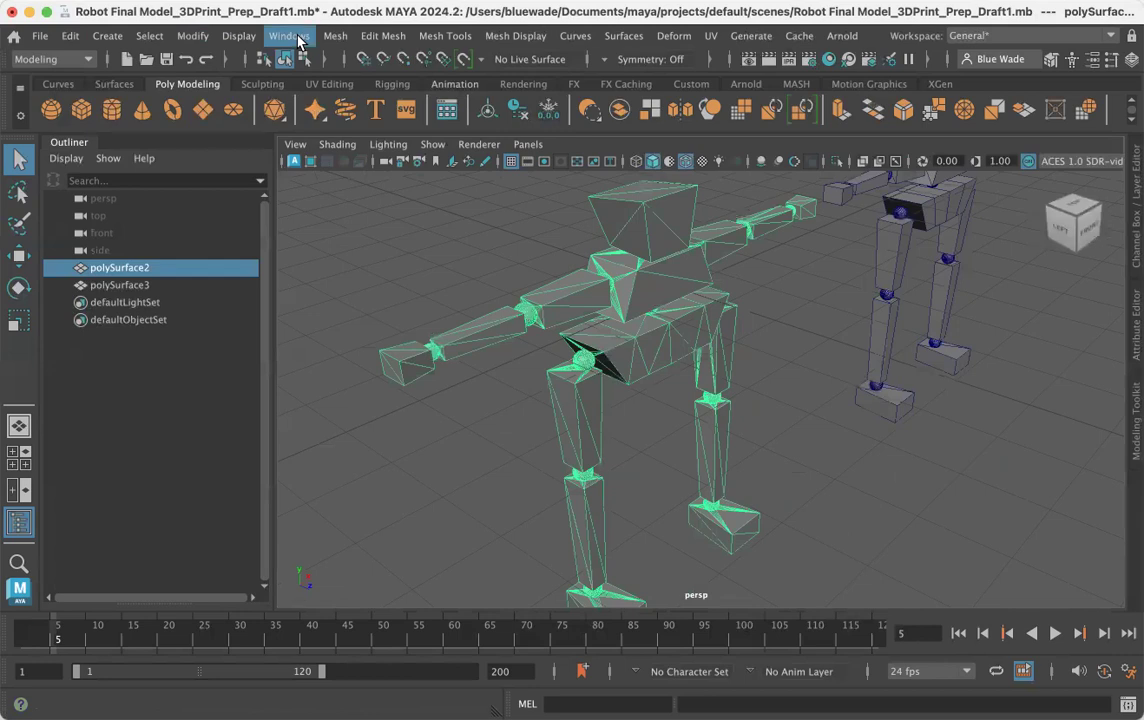
pyautogui.click(238, 36)
pyautogui.moveTo(324, 259)
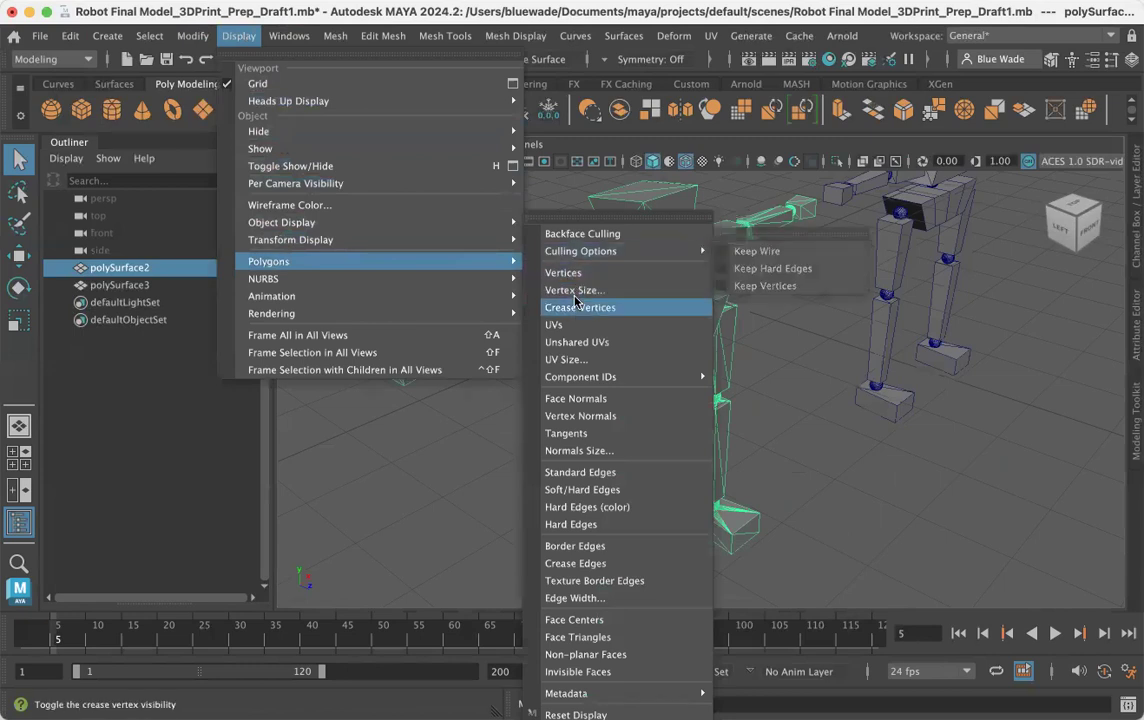
pyautogui.click(600, 399)
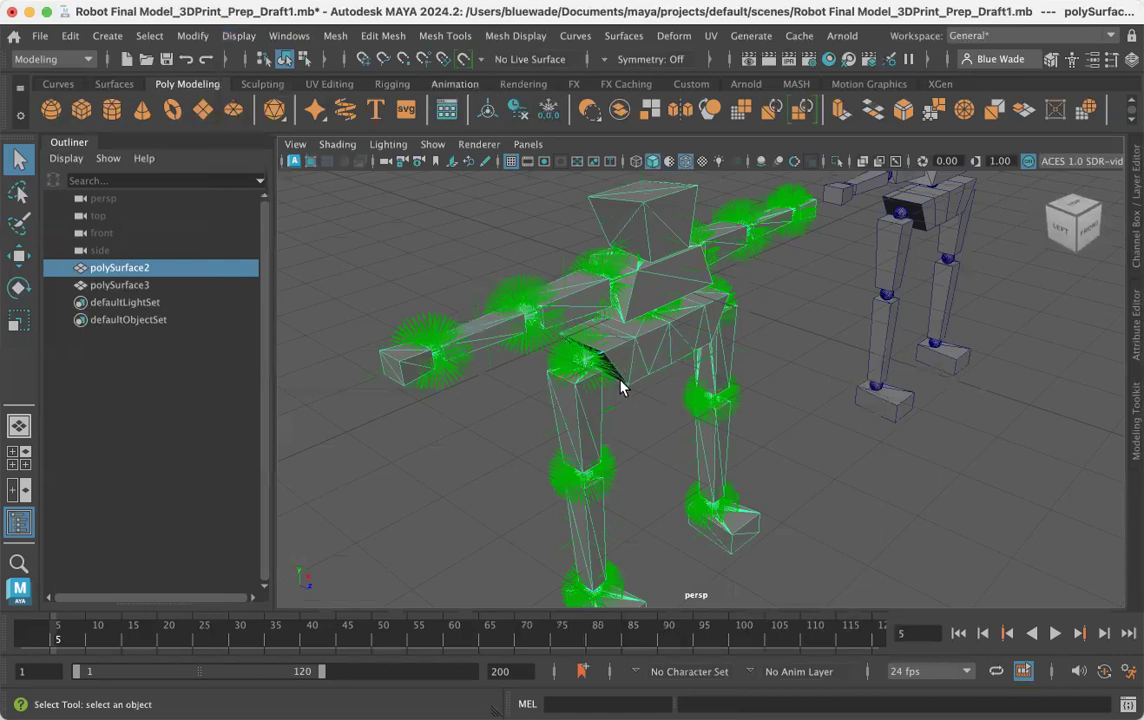
# Inspect the face normals around the triangulated robot's hips, head and arm, and turn off its face normals display
pyautogui.keyDown('alt'); pyautogui.moveTo(621, 381); pyautogui.dragTo(640, 397); pyautogui.keyUp('alt')
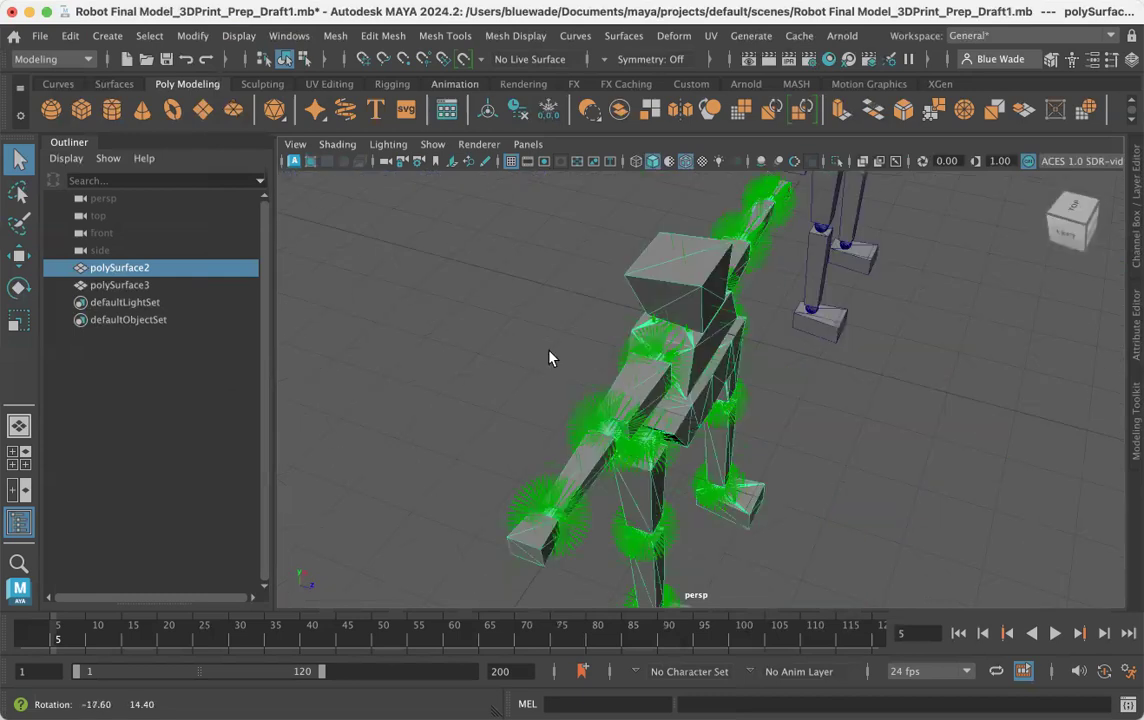
pyautogui.keyDown('alt'); pyautogui.moveTo(549, 357); pyautogui.dragTo(538, 352); pyautogui.keyUp('alt')
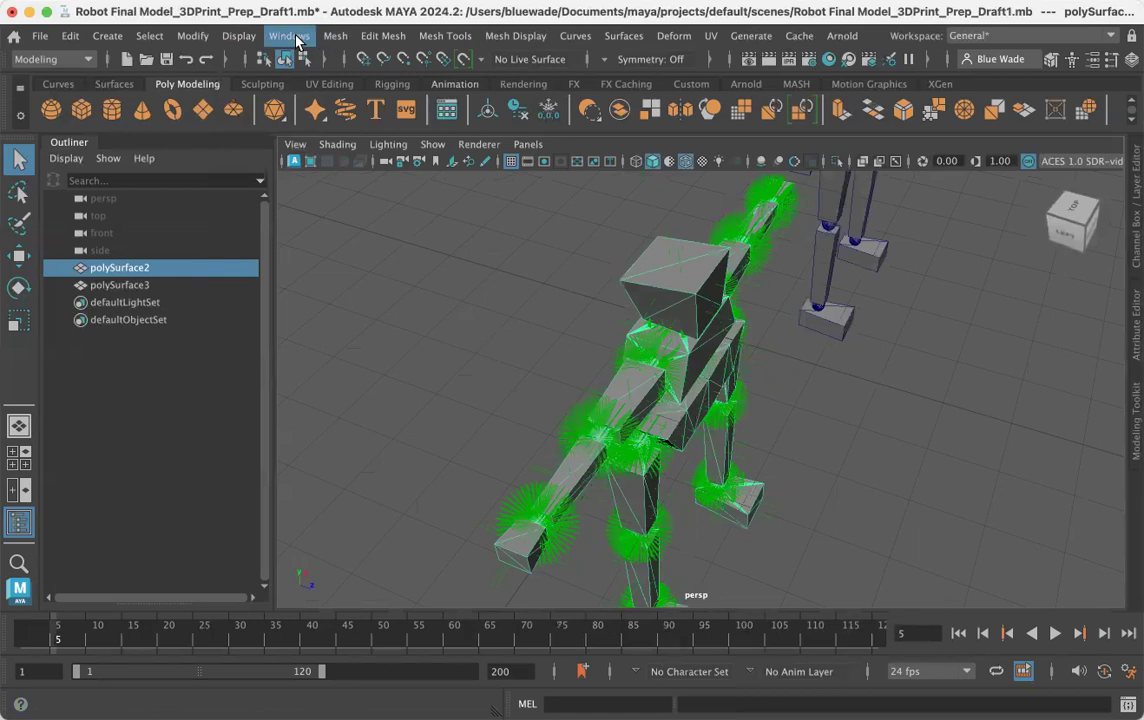
pyautogui.click(238, 36)
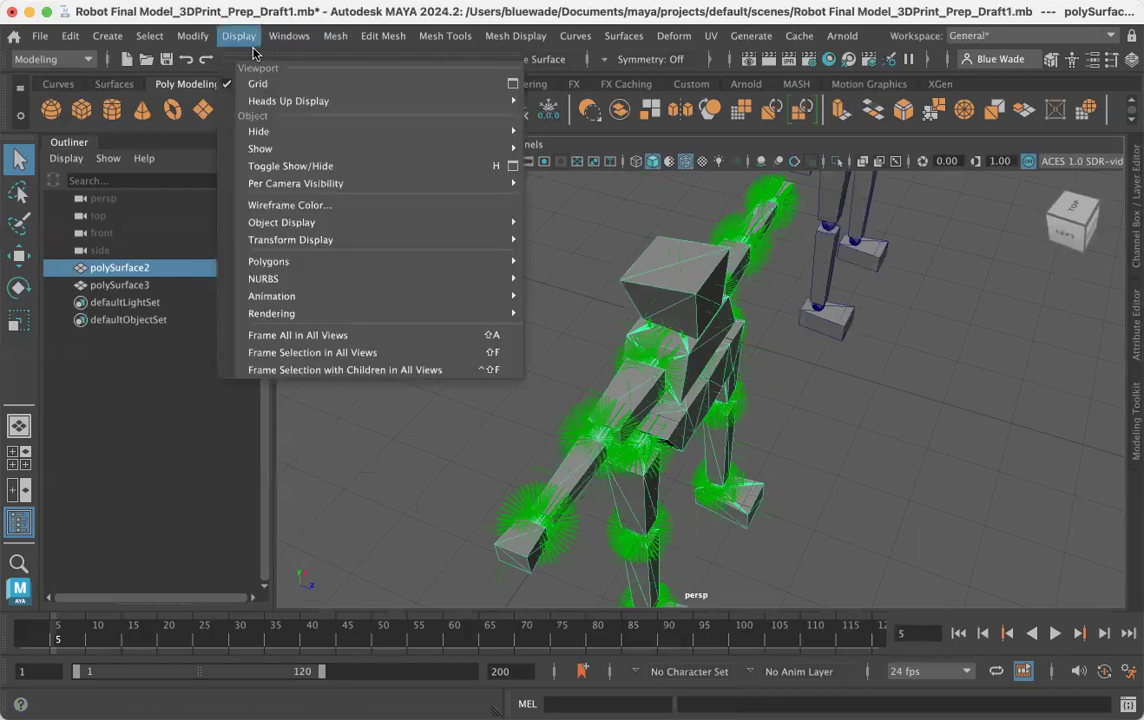
pyautogui.moveTo(305, 267)
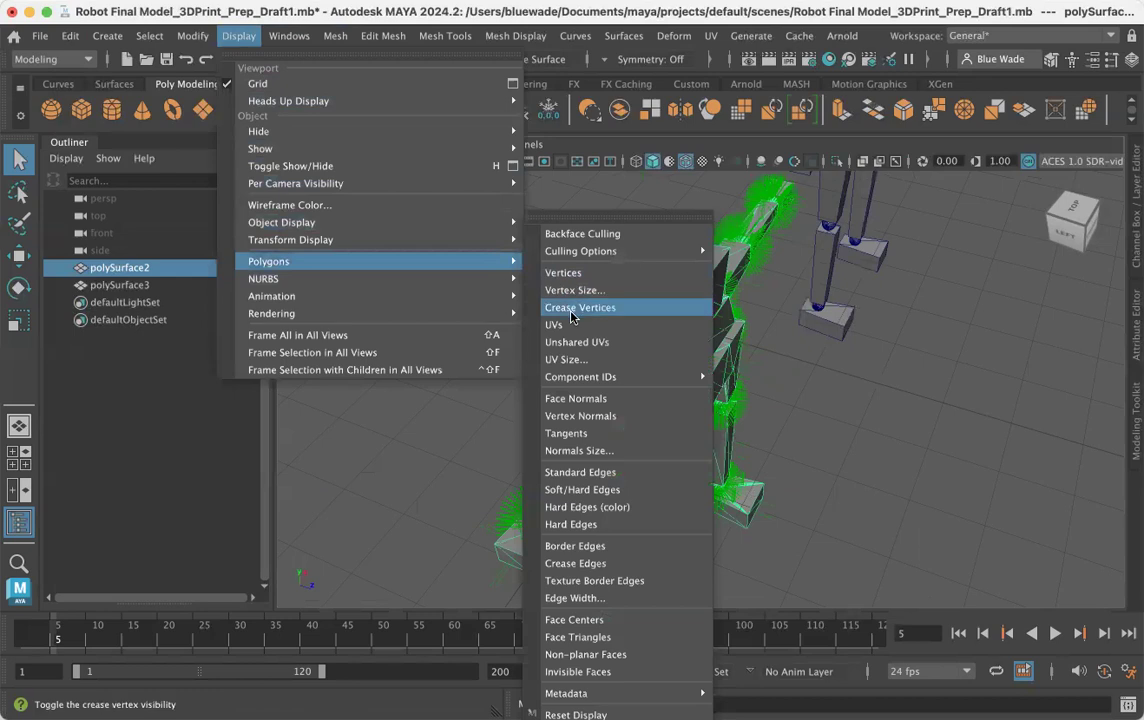
pyautogui.click(560, 398)
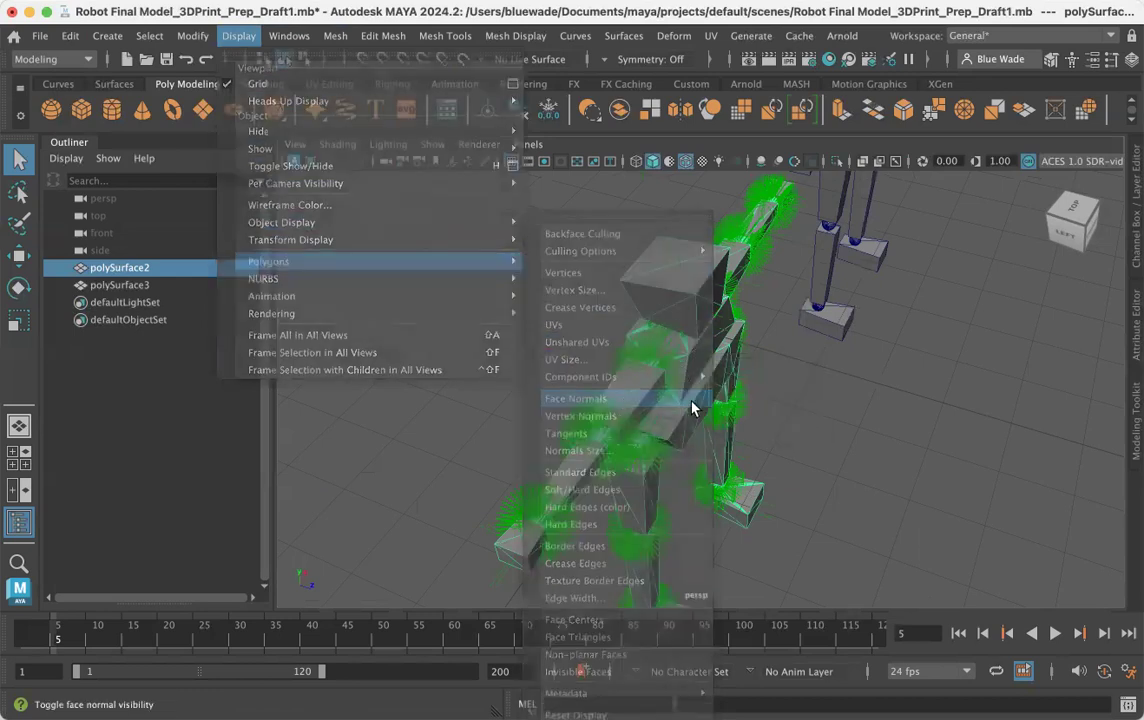
pyautogui.keyDown('alt'); pyautogui.moveTo(726, 388); pyautogui.dragTo(632, 379, button='right'); pyautogui.keyUp('alt')
pyautogui.keyDown('alt'); pyautogui.moveTo(585, 396); pyautogui.dragTo(626, 375); pyautogui.keyUp('alt')
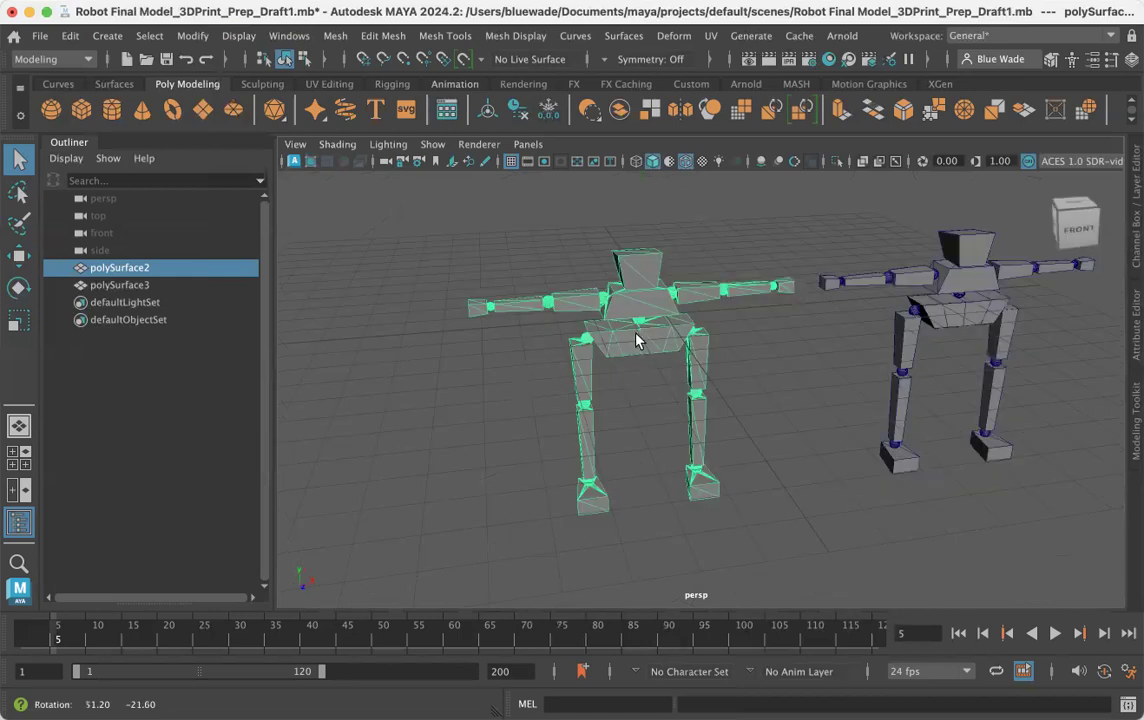